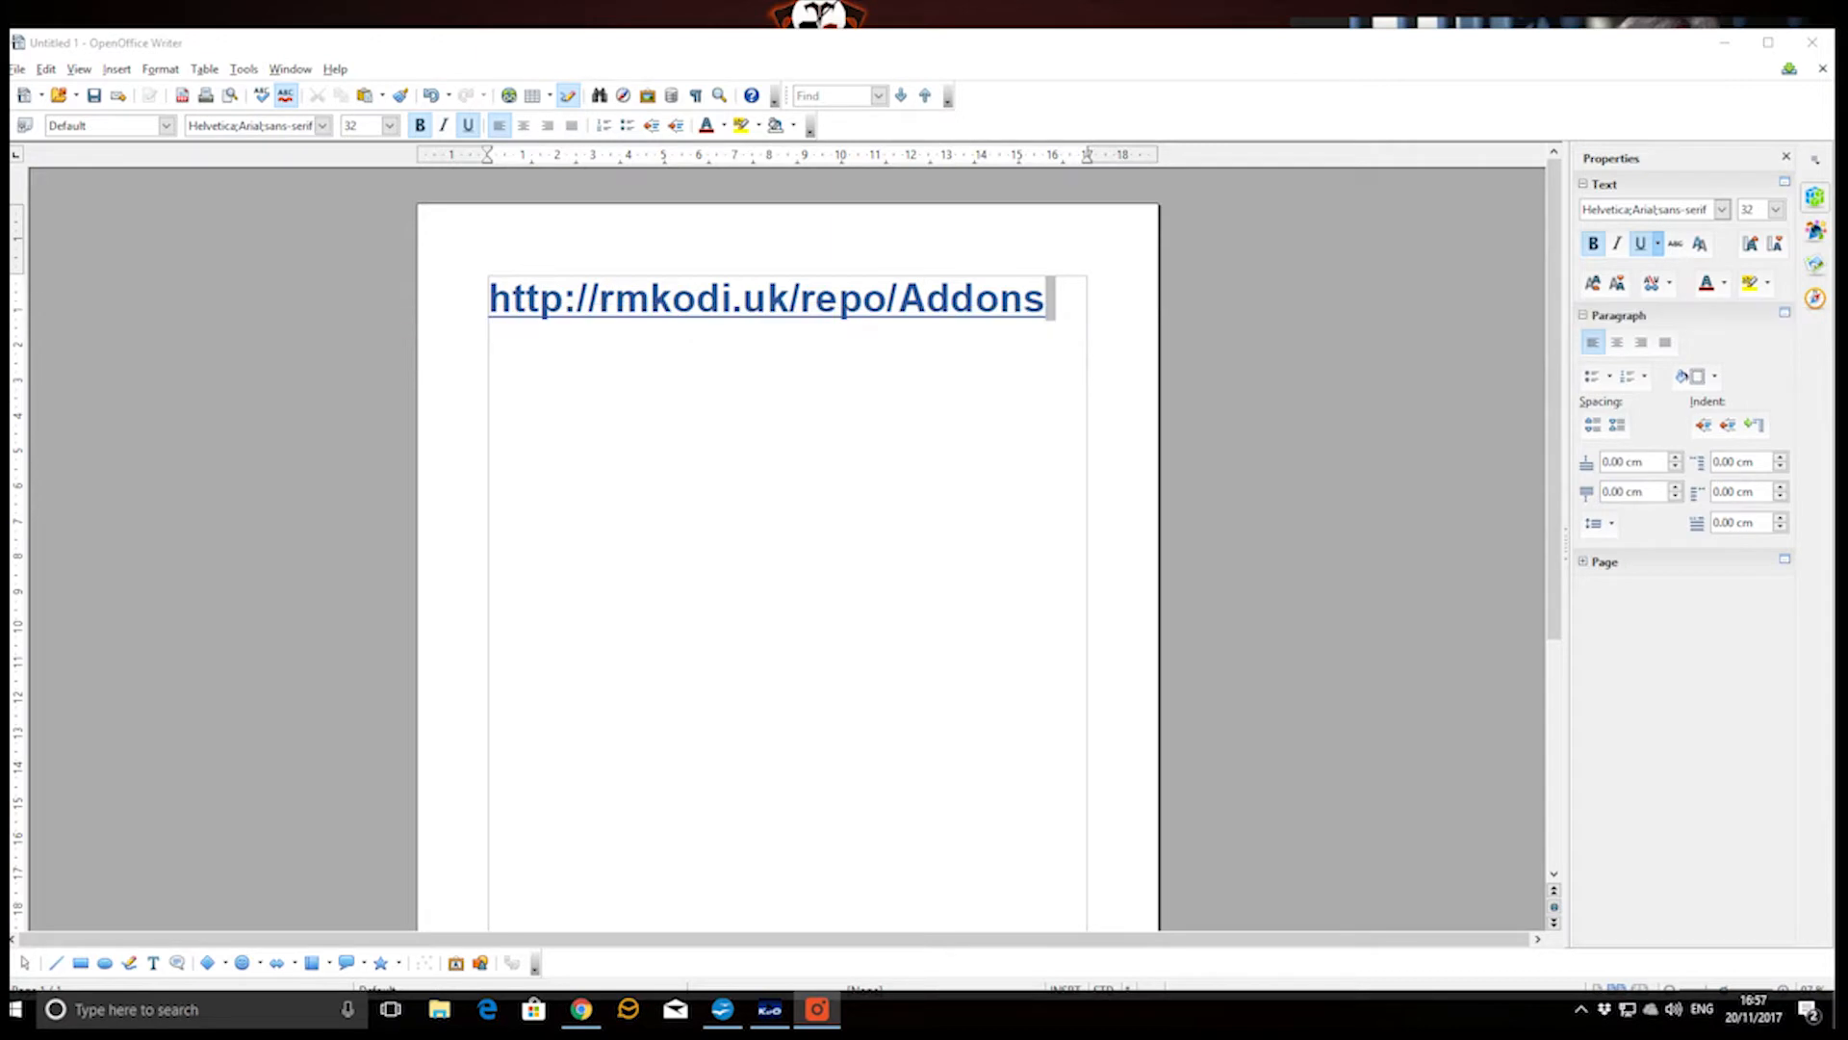
pyautogui.moveTo(1, 116); pyautogui.dragTo(778, 50)
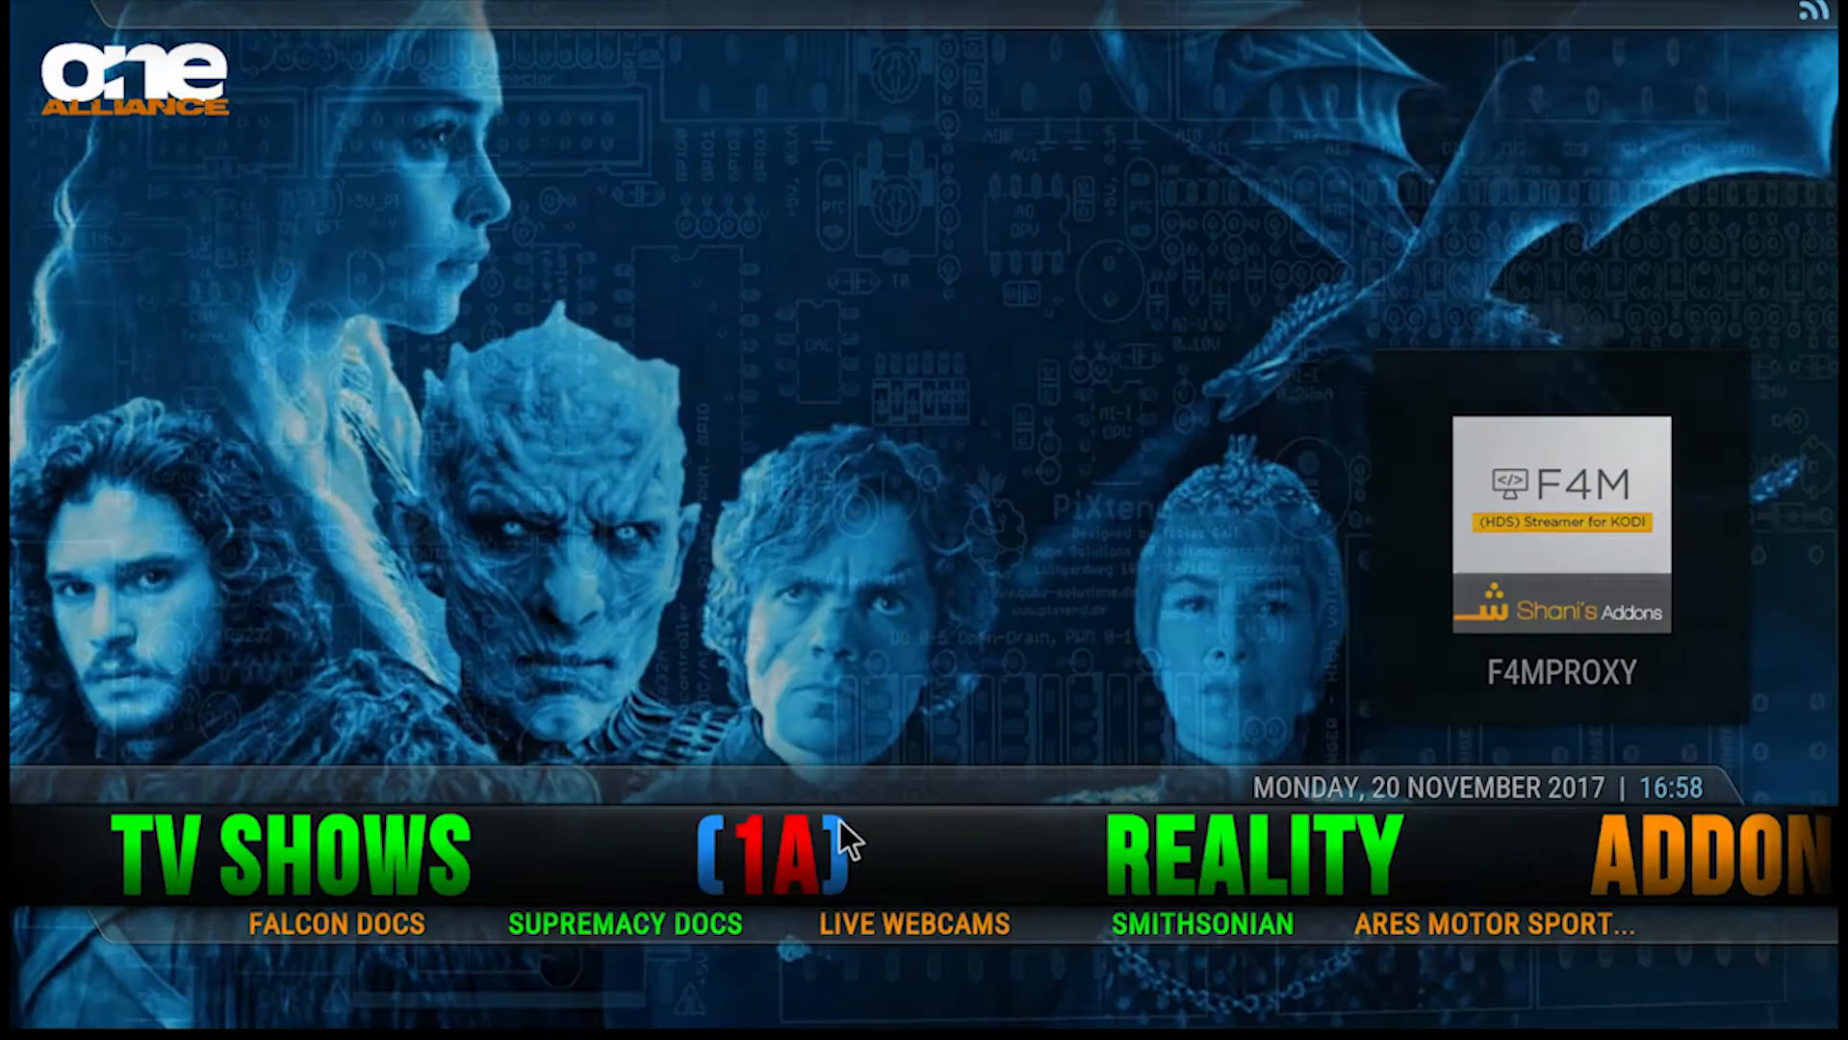
# Start installing an add-on from a zip file through the system's add-on browser and choose the D: drive.
pyautogui.scroll(-4, 839, 823)
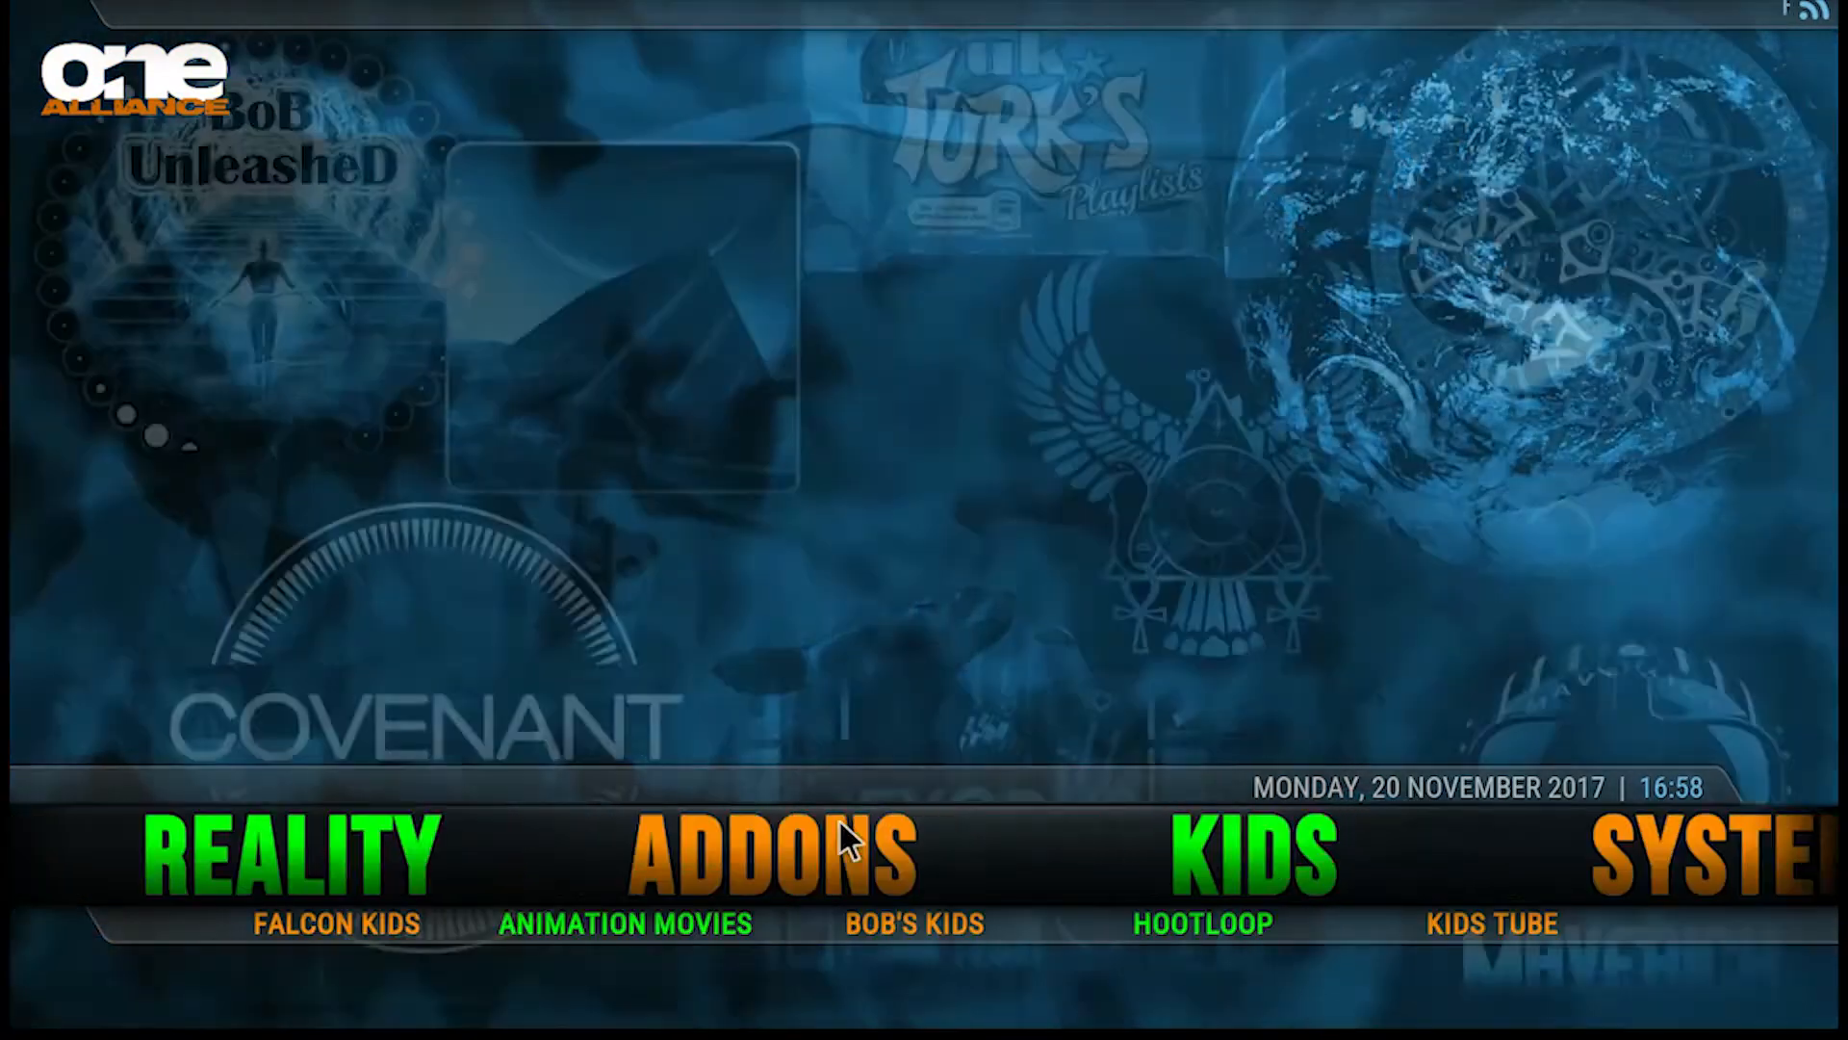
pyautogui.scroll(1, 840, 822)
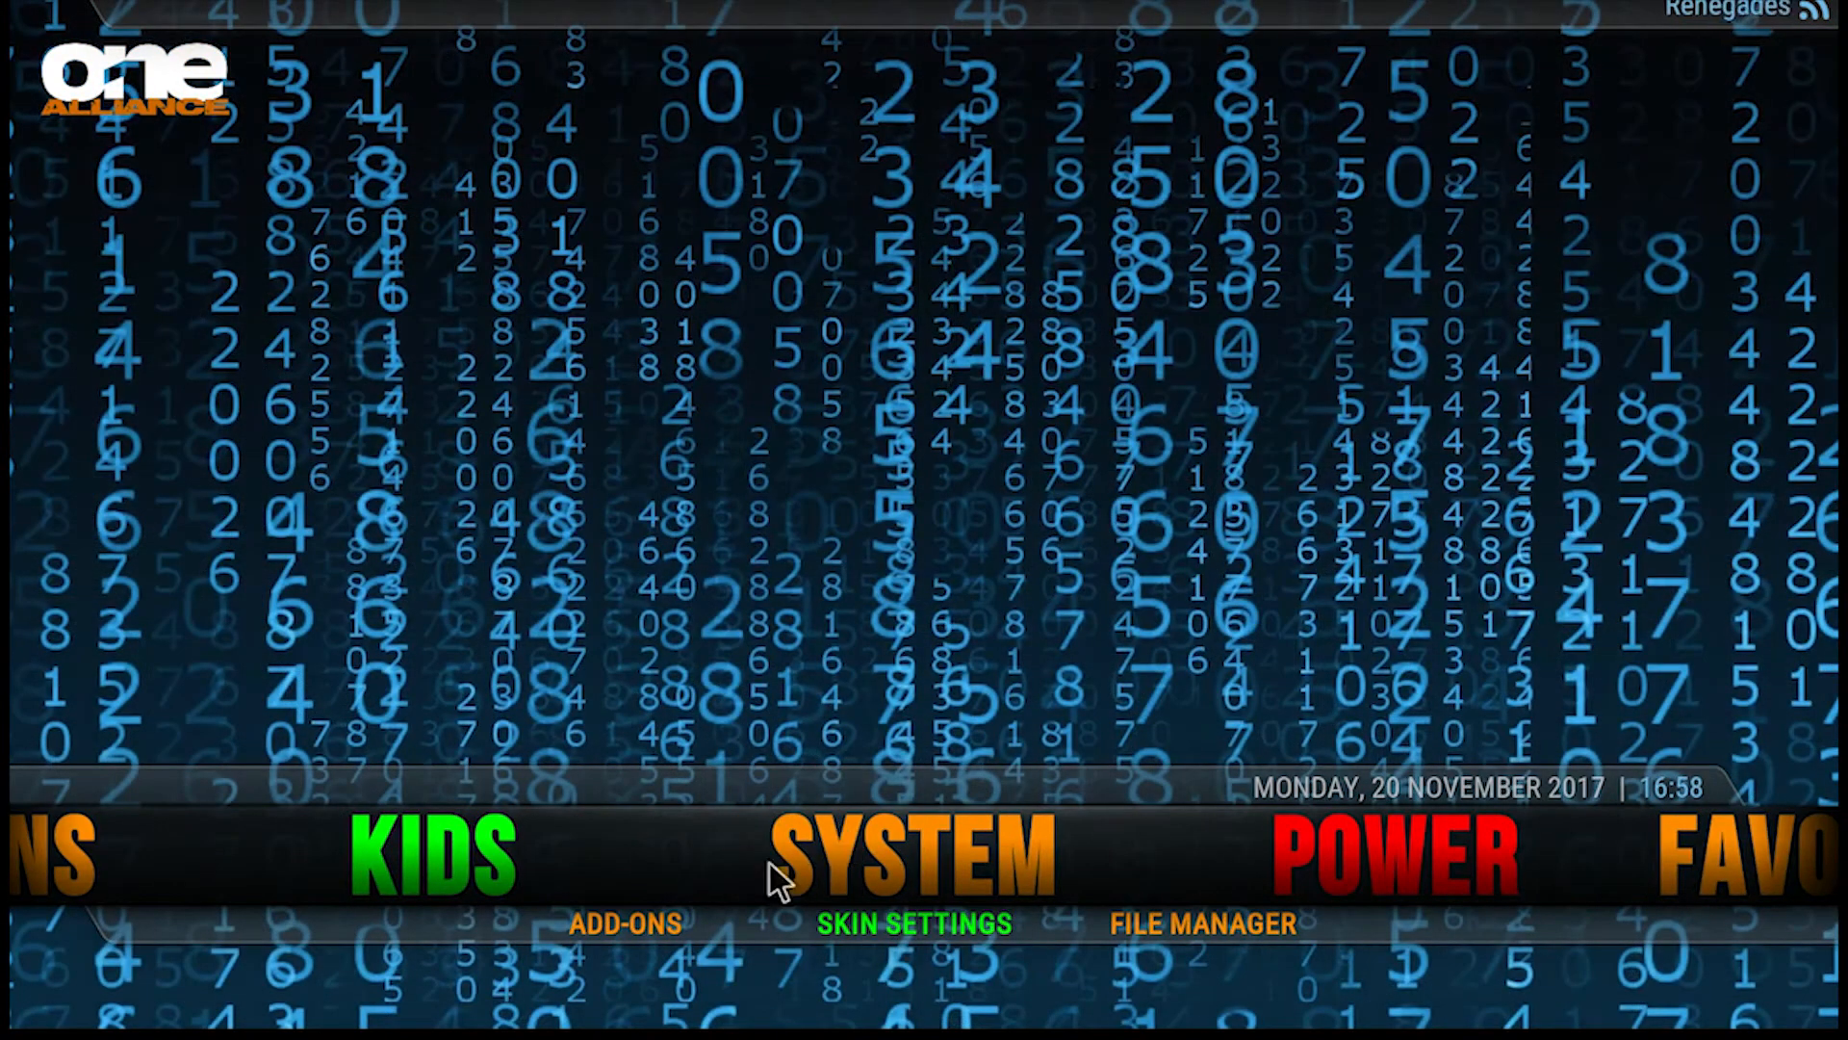
pyautogui.click(646, 920)
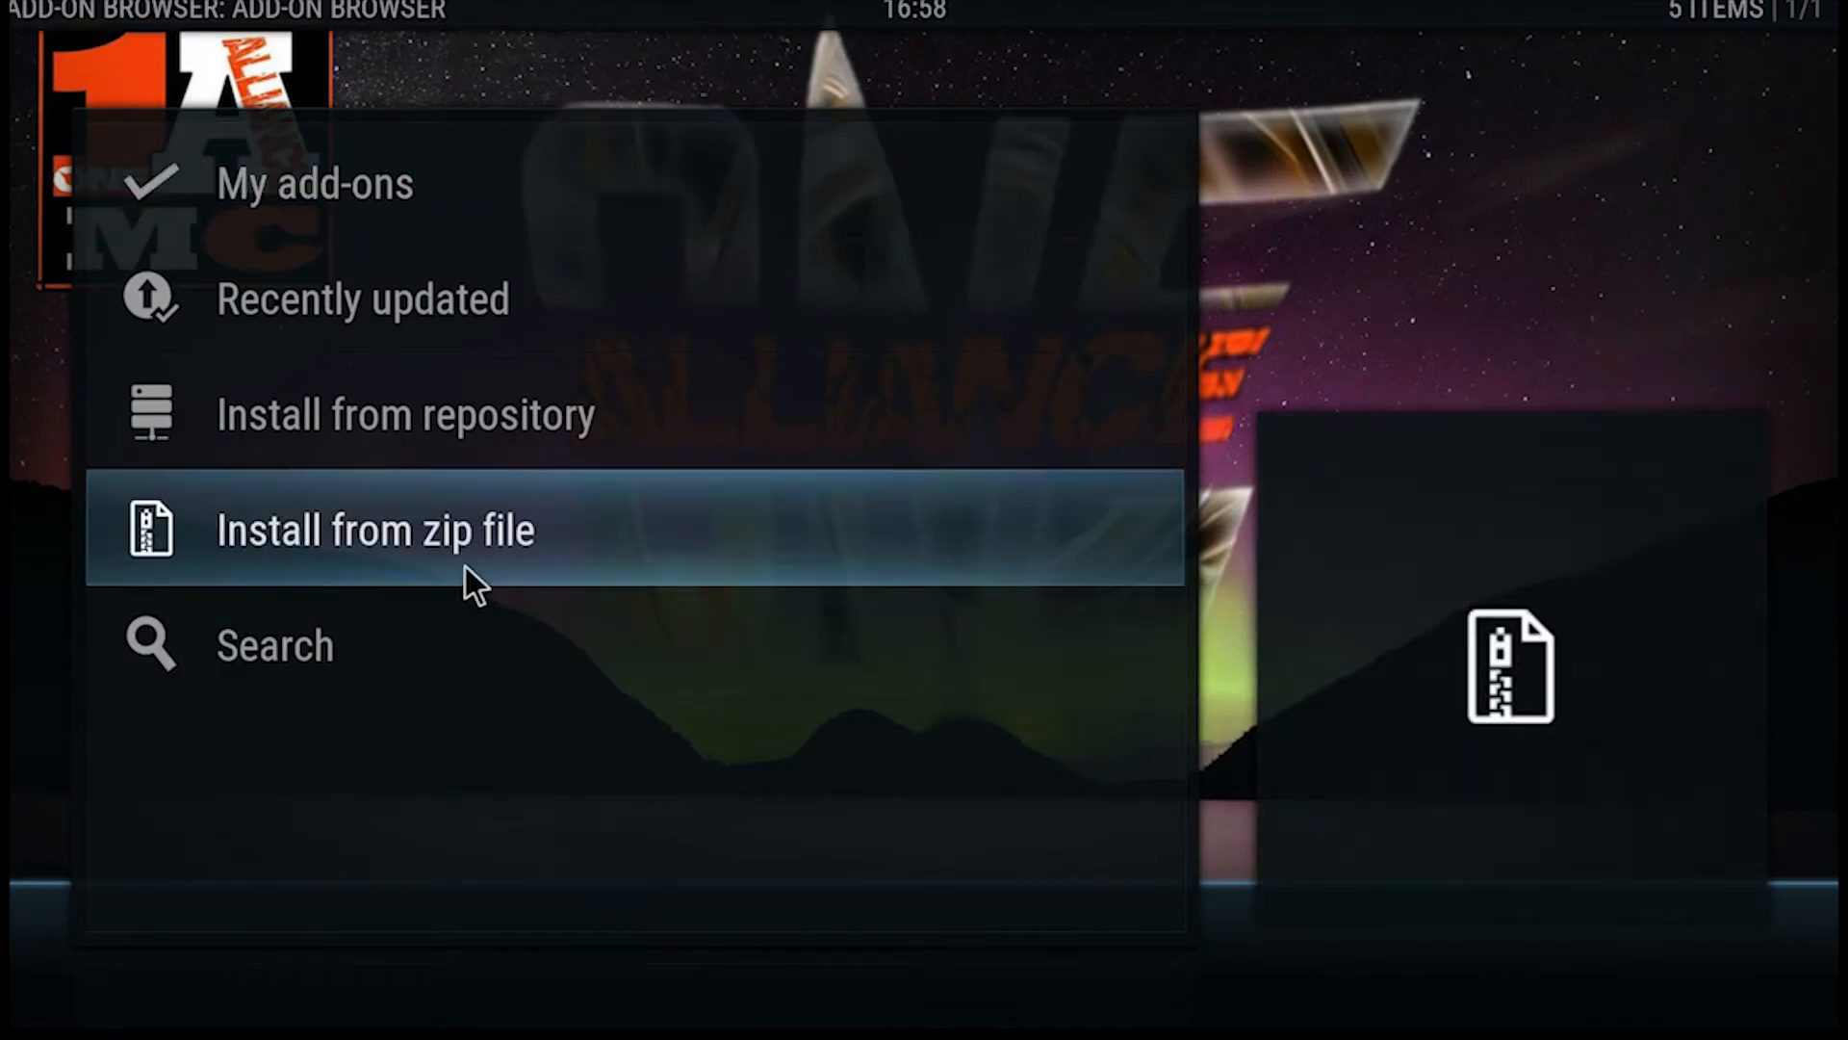
pyautogui.click(465, 565)
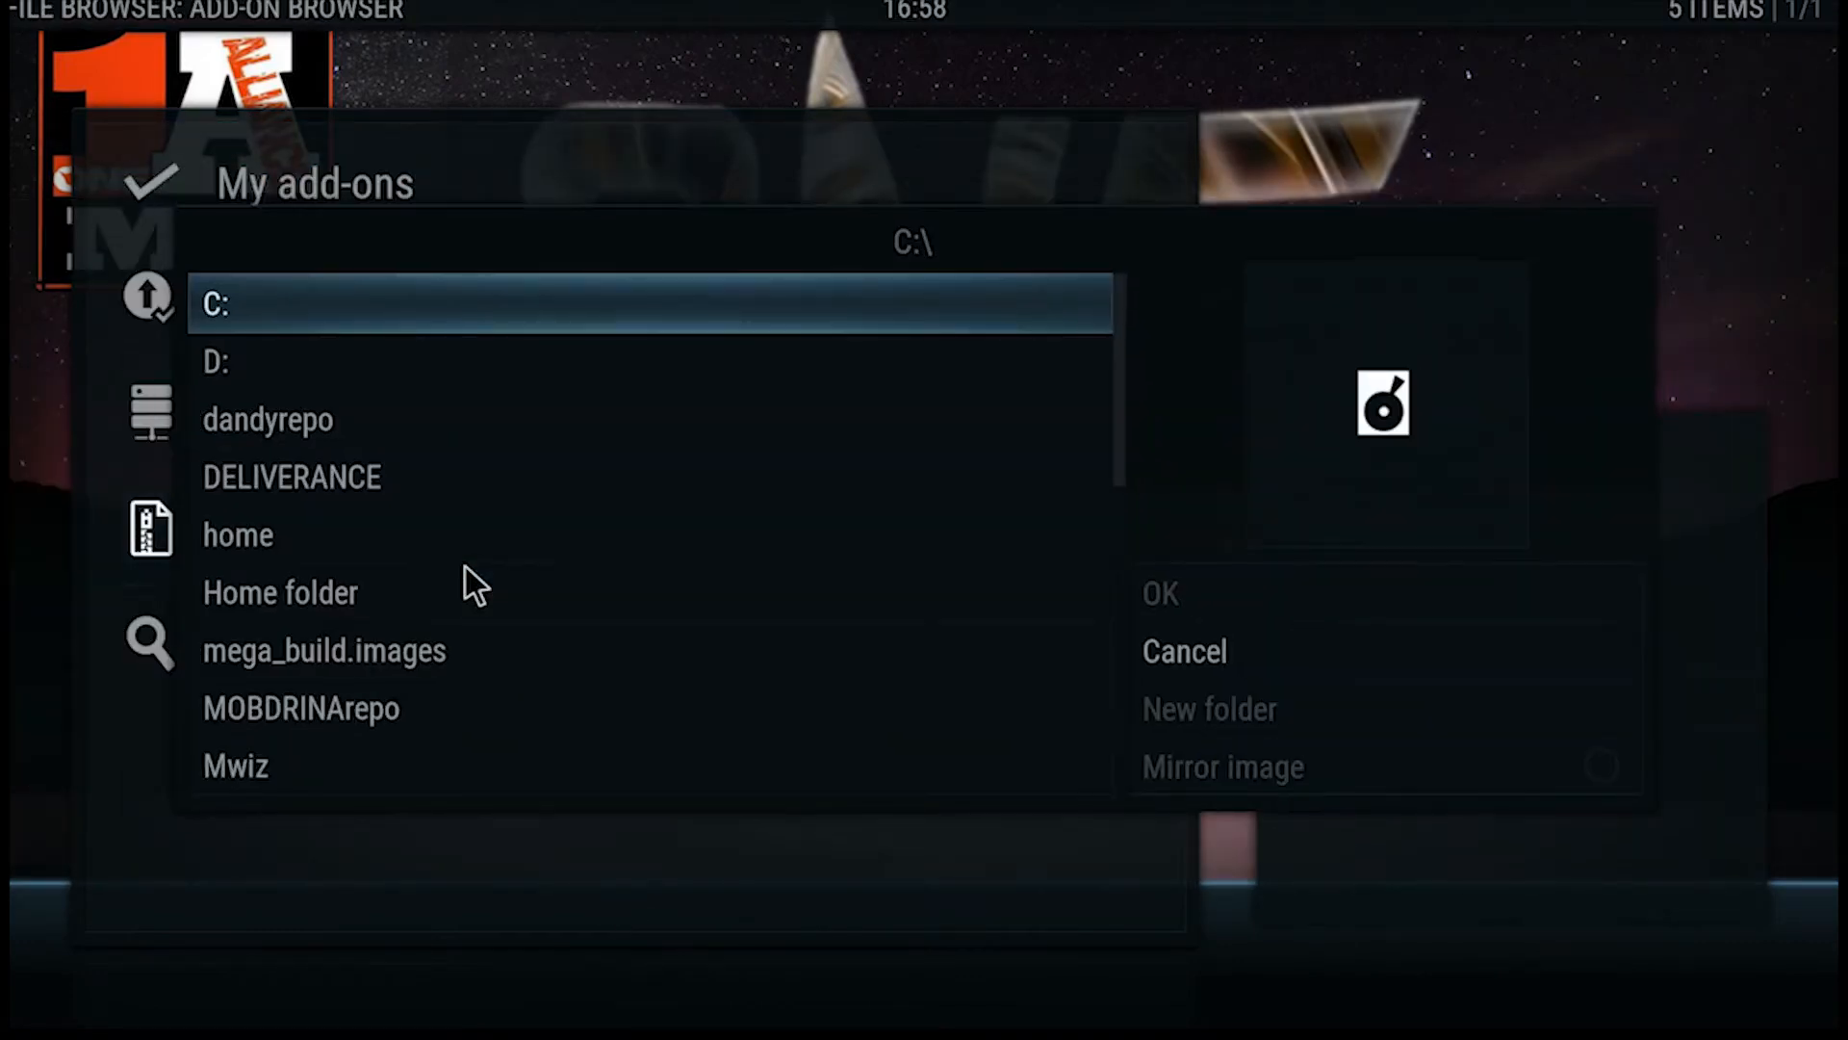
pyautogui.click(275, 357)
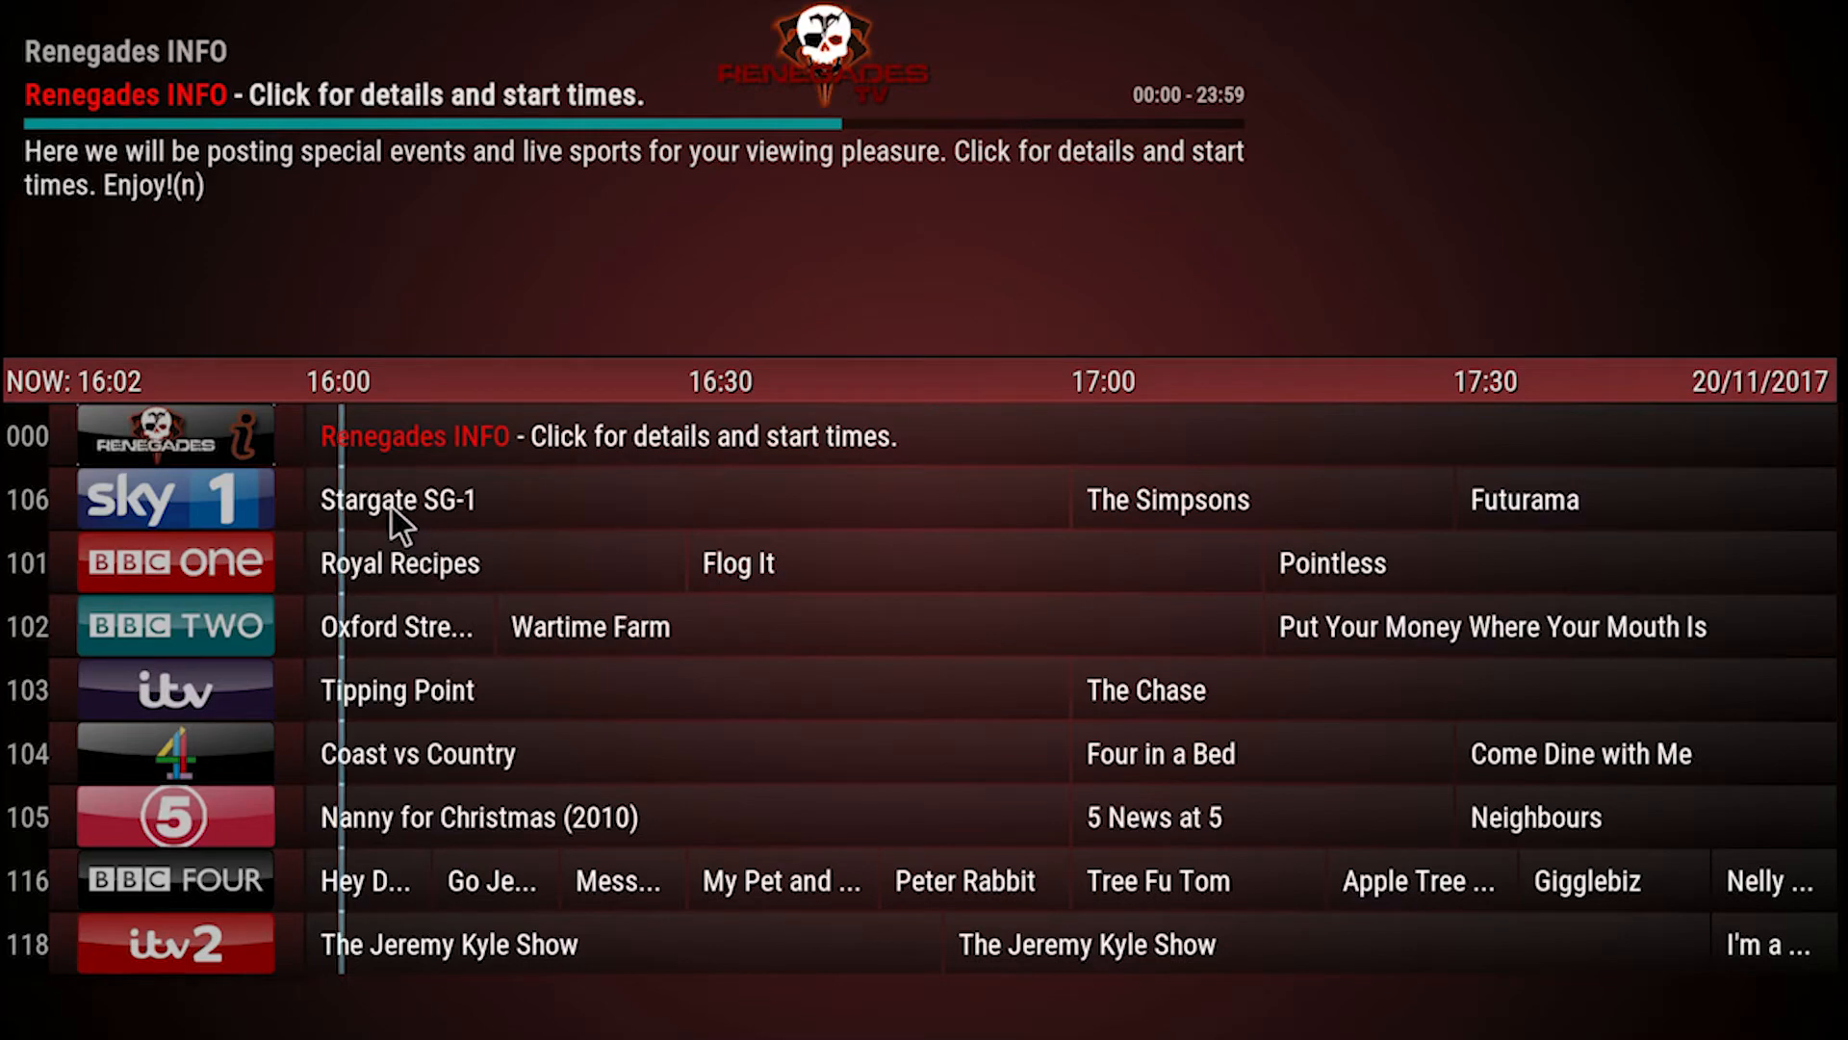
# Open the Made In Canada IPTV video add-on's UK TV channel list from the Stargate SG-1 entry on Sky 1.
pyautogui.click(392, 504)
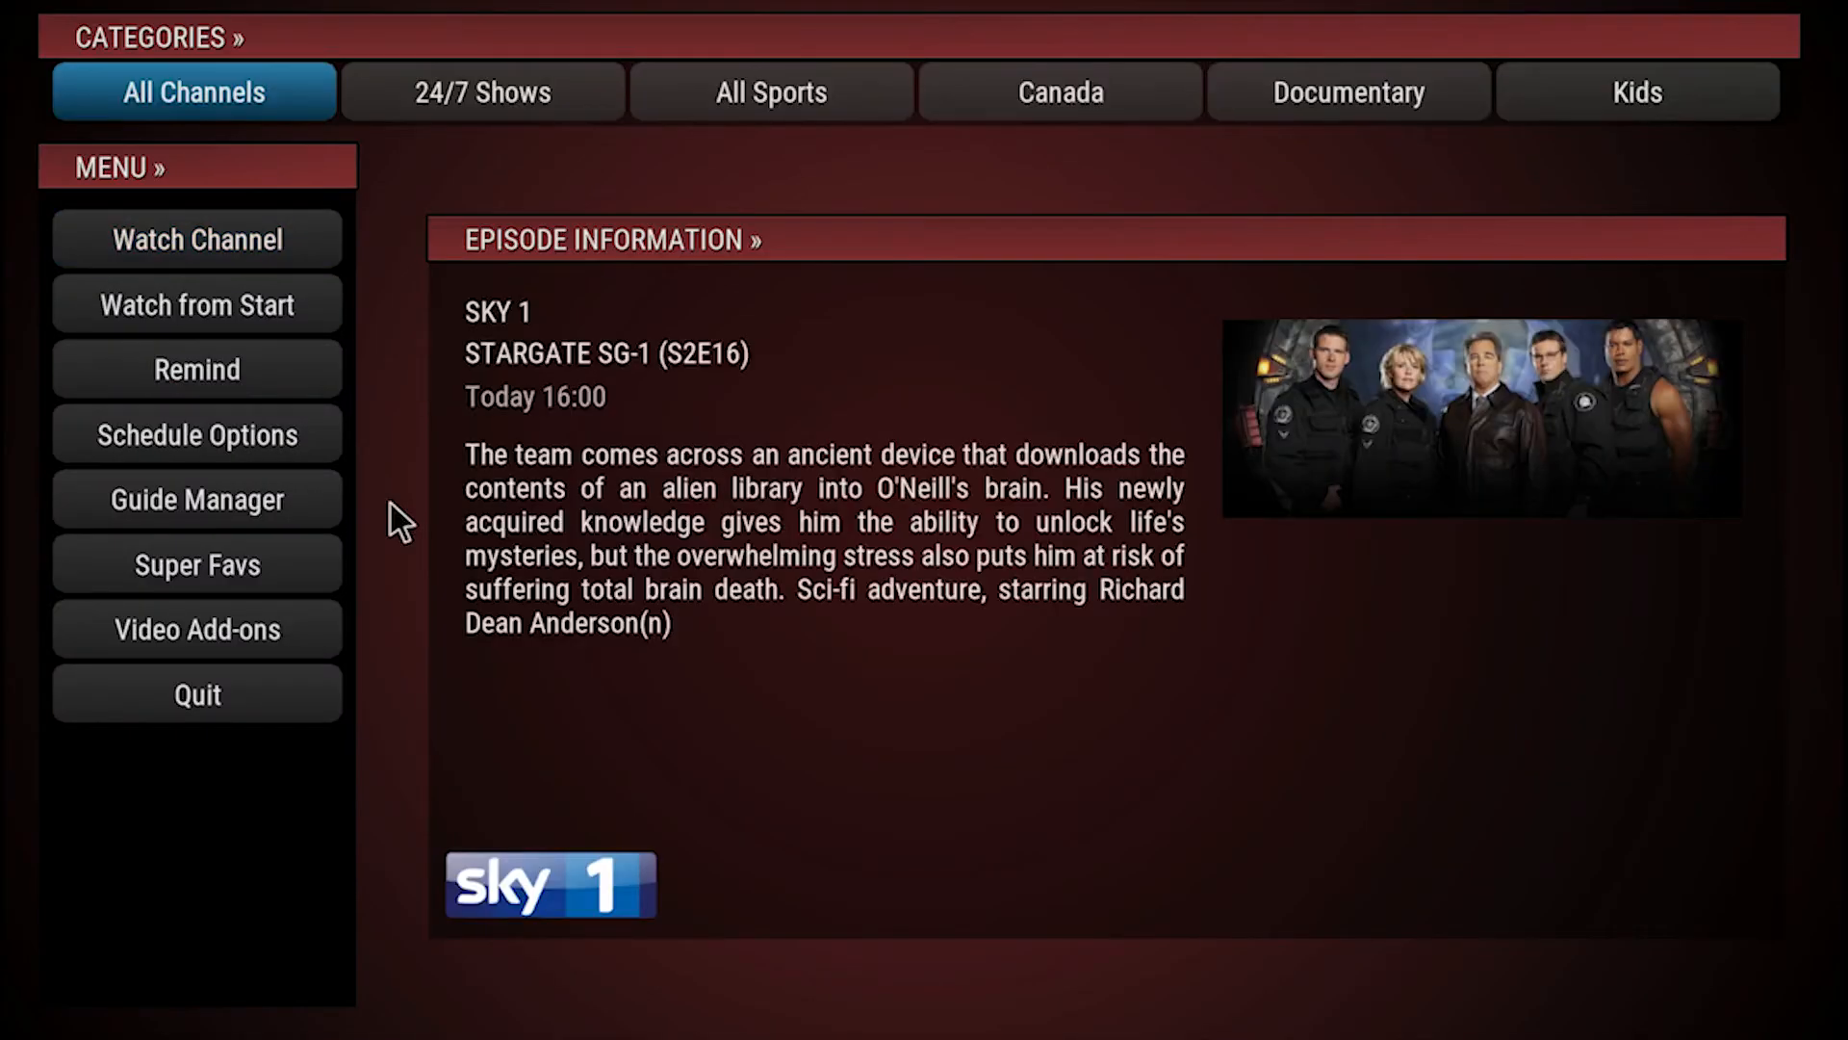
pyautogui.click(252, 629)
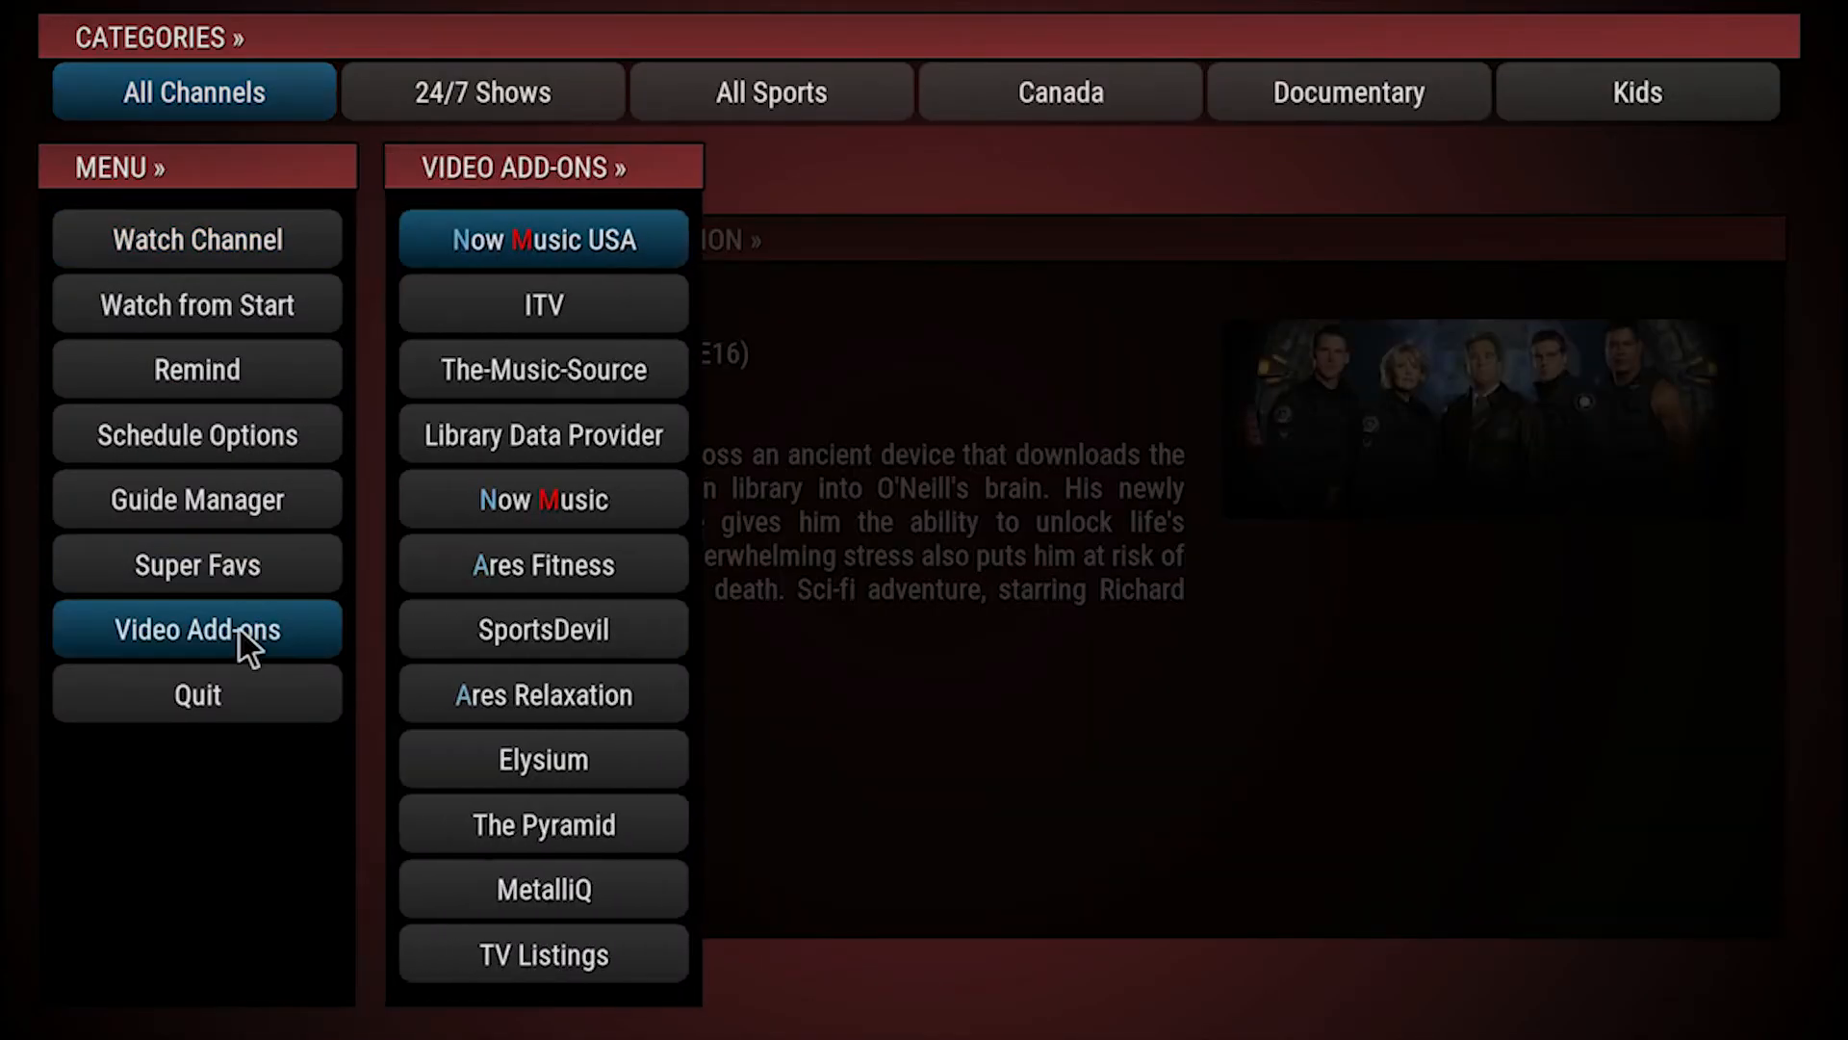
pyautogui.scroll(-11, 577, 681)
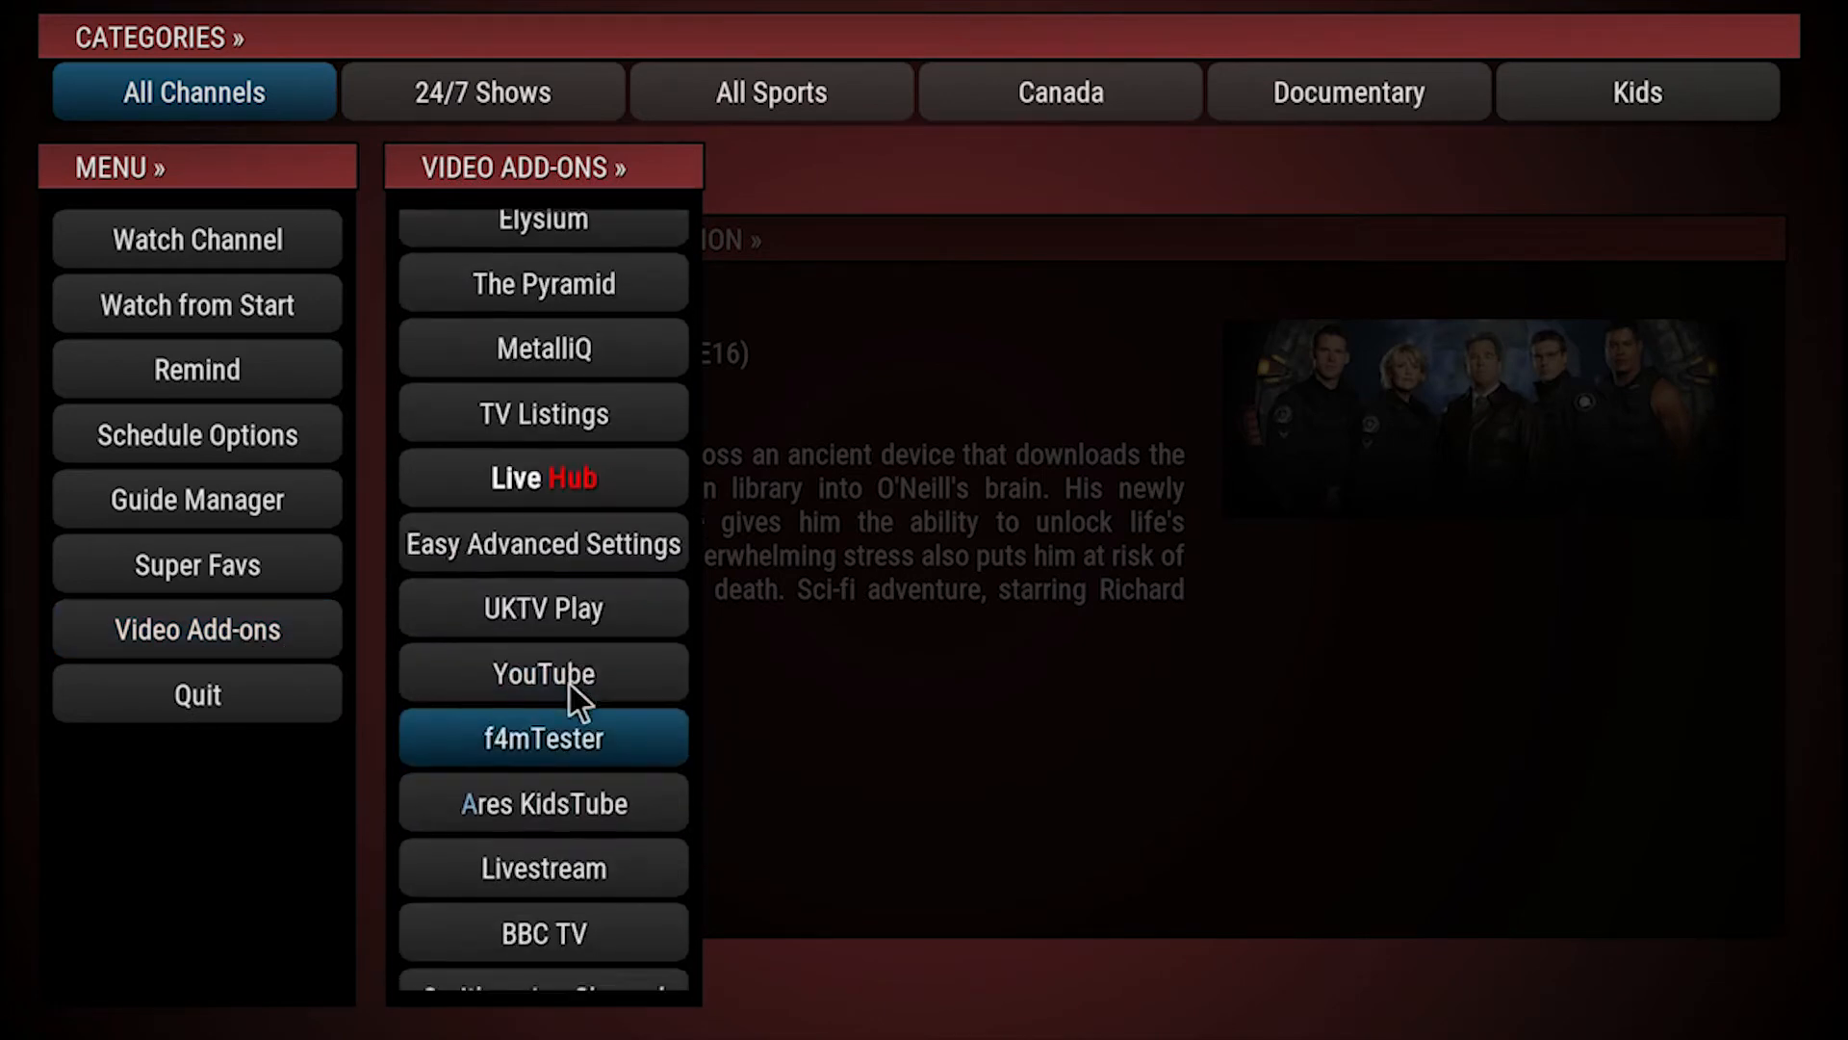
pyautogui.scroll(-14, 567, 683)
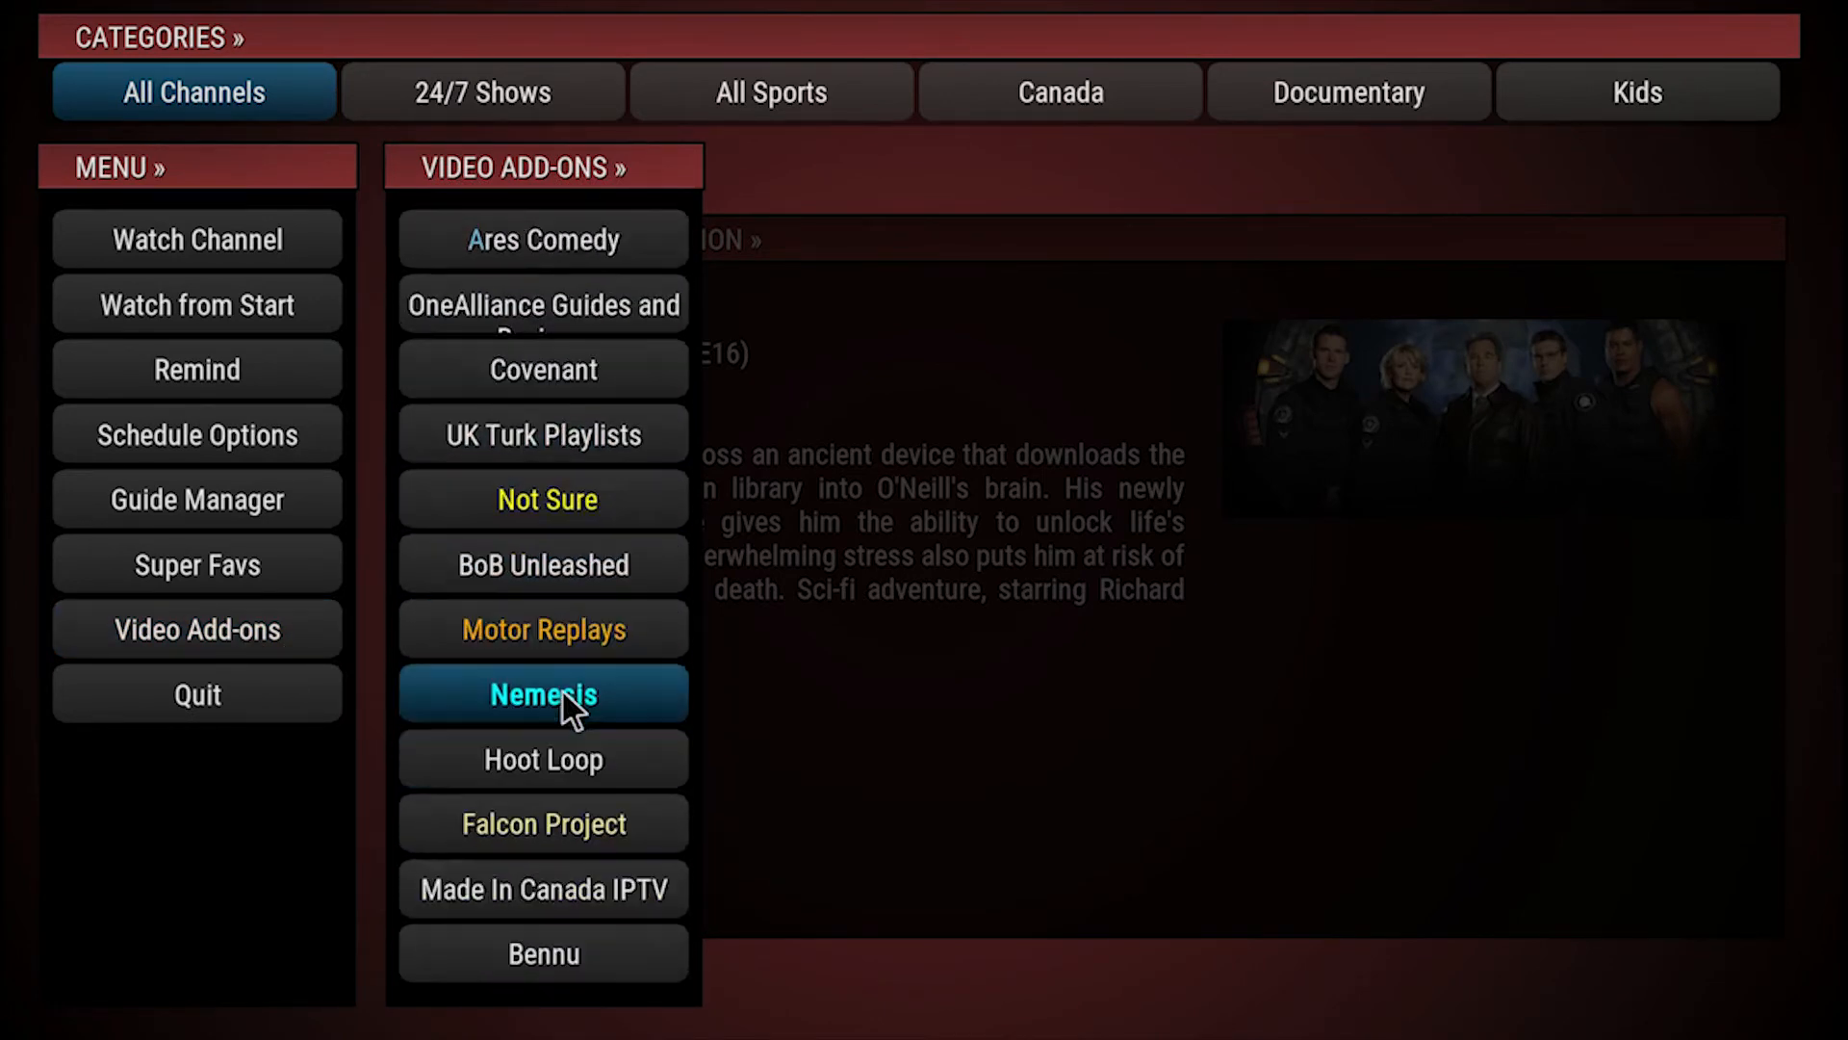
pyautogui.click(562, 691)
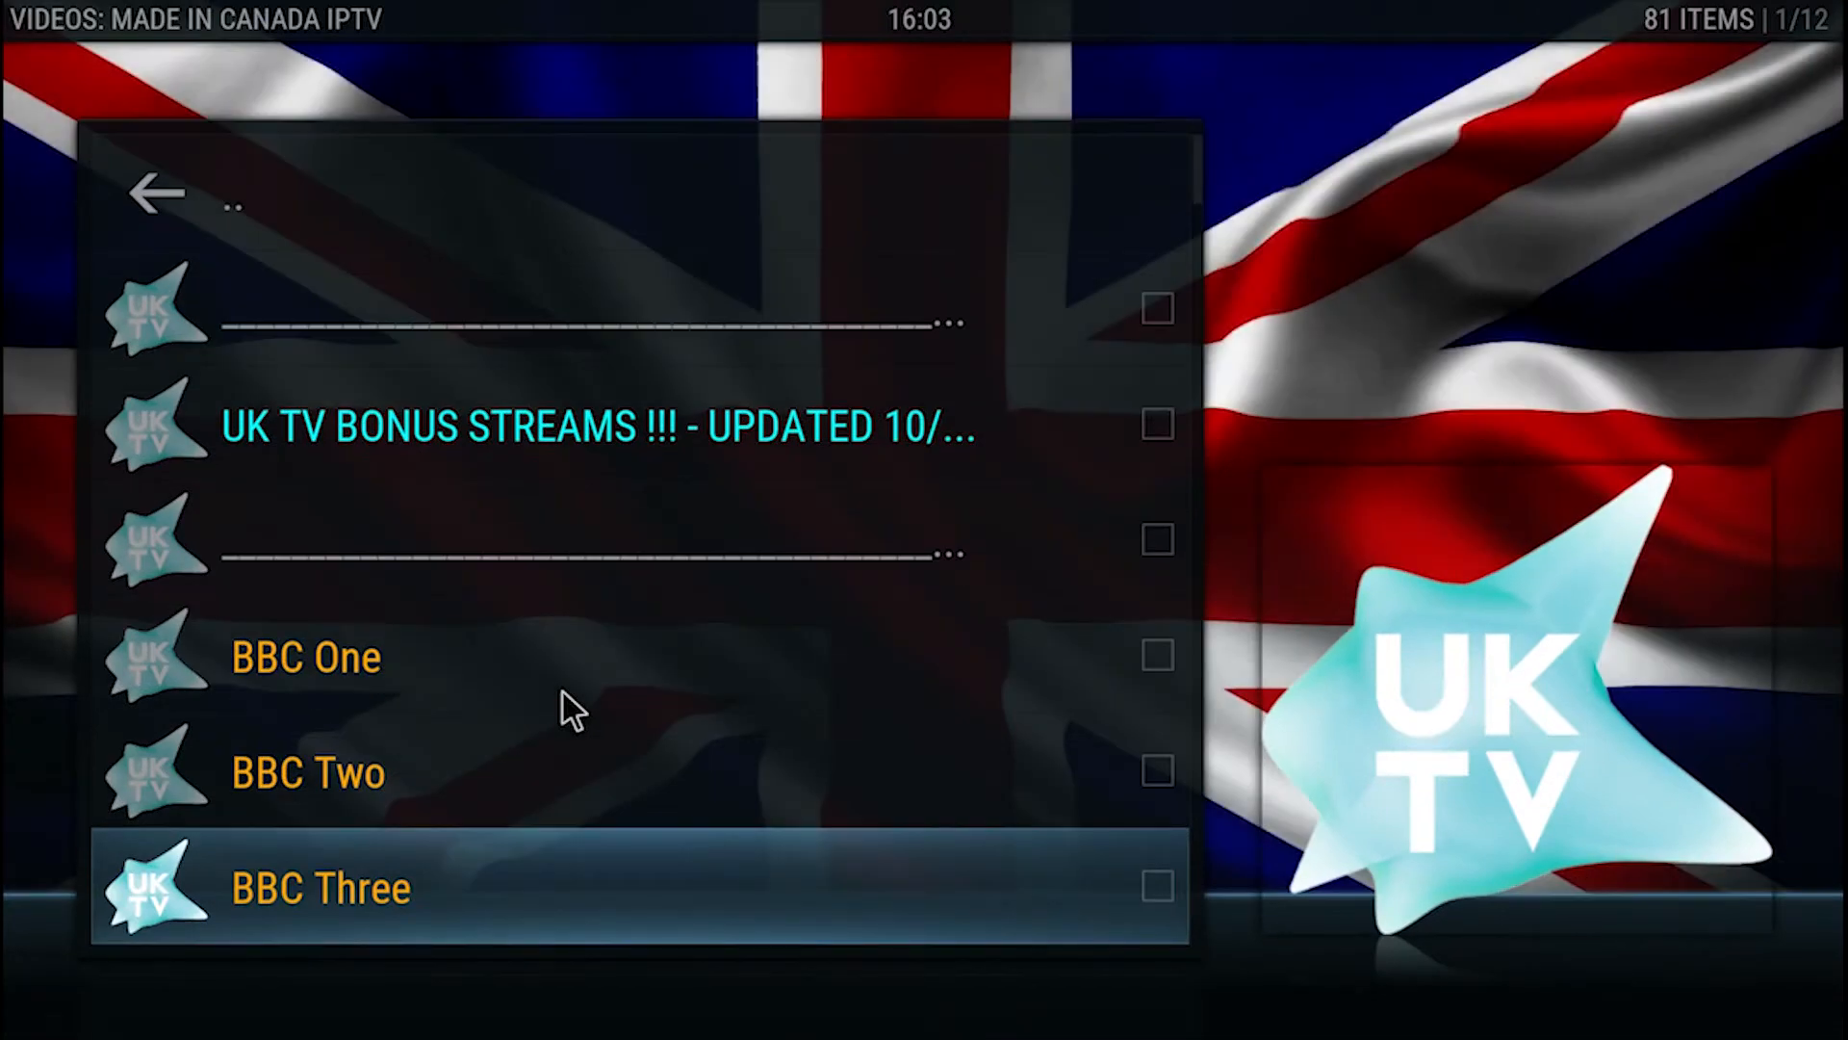
# Find the Sky One channel in the UK TV list and add it to the favourites.
pyautogui.scroll(-20, 552, 689)
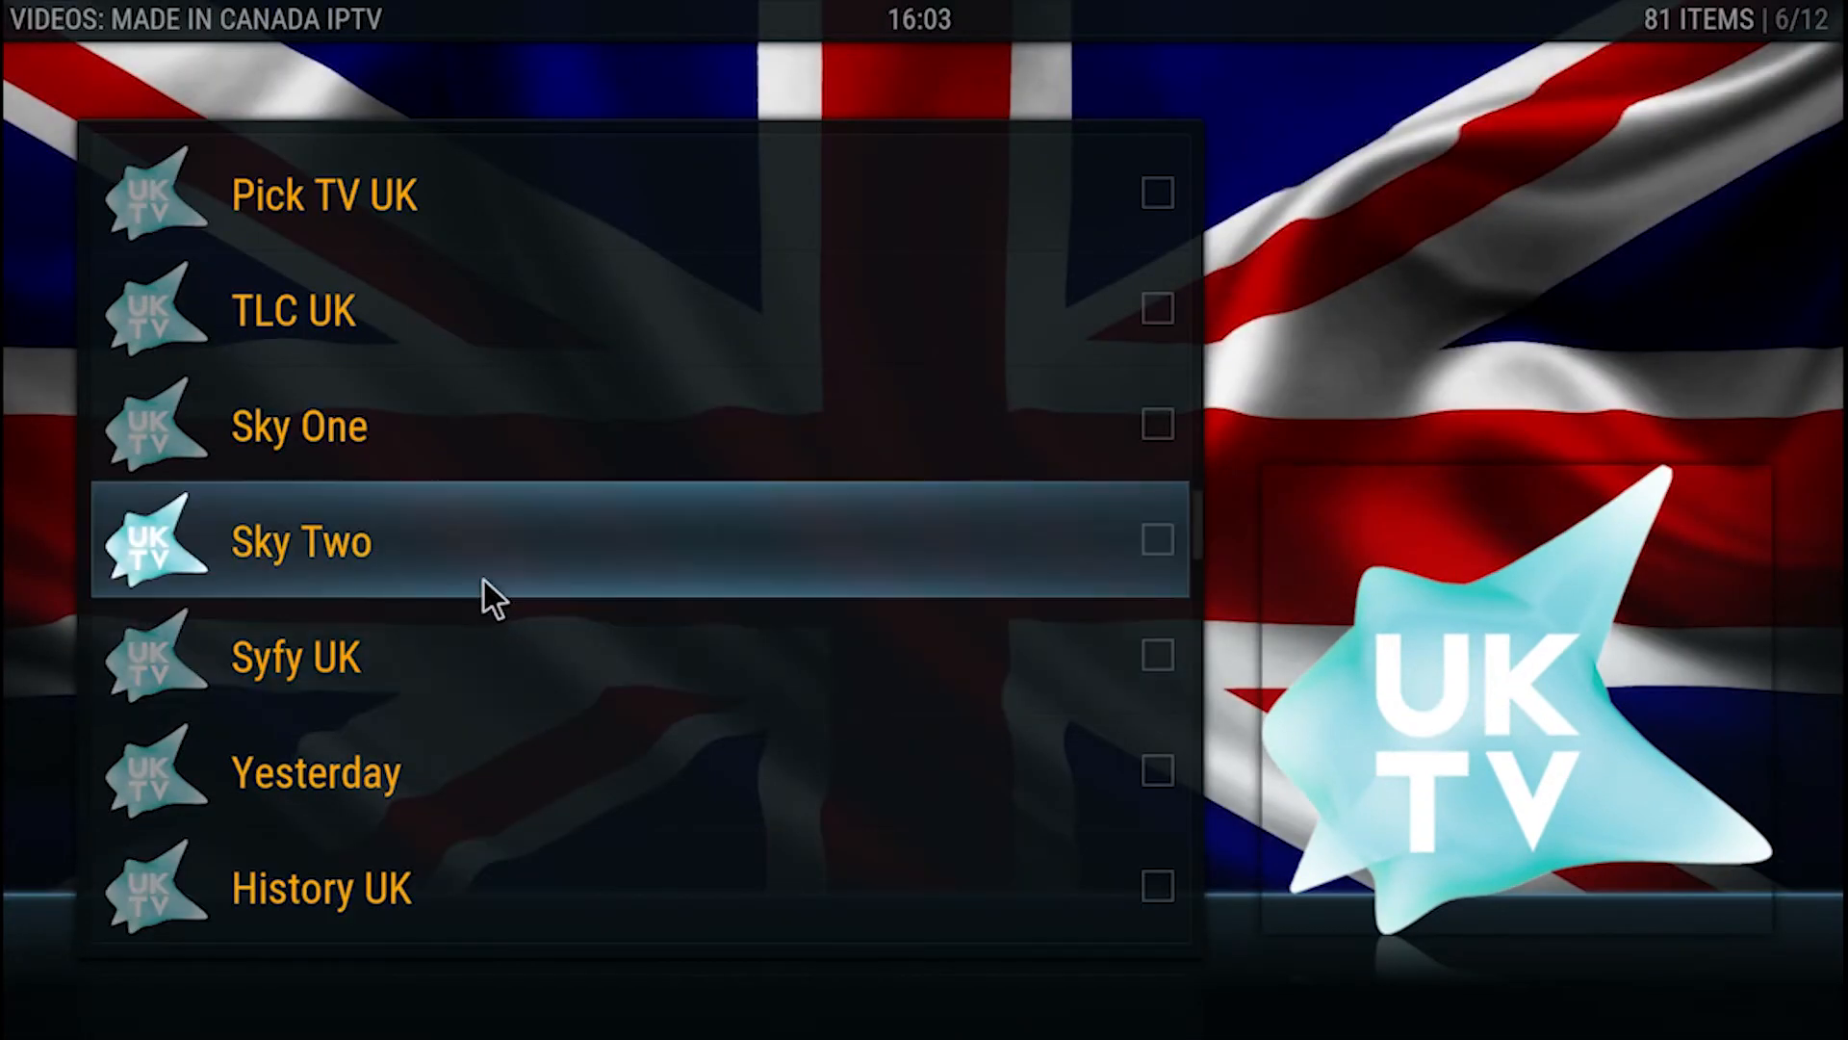
pyautogui.rightClick(468, 442)
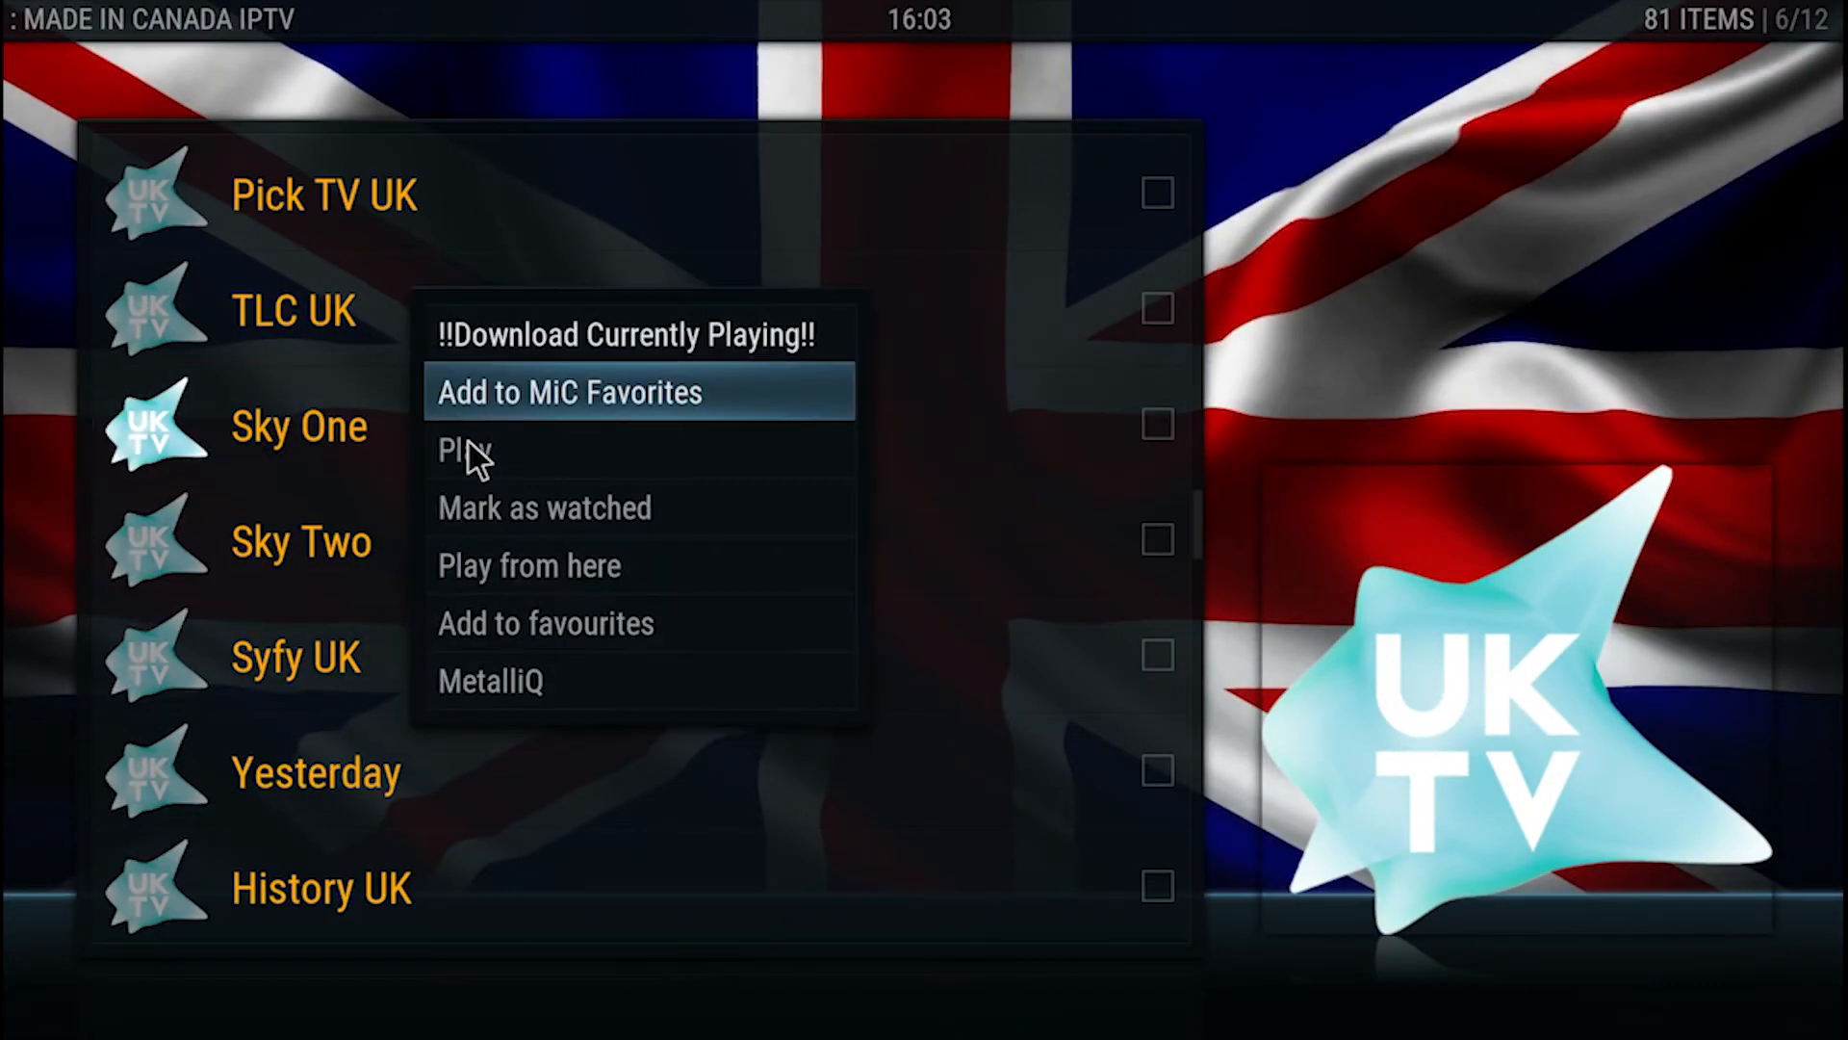
pyautogui.click(495, 613)
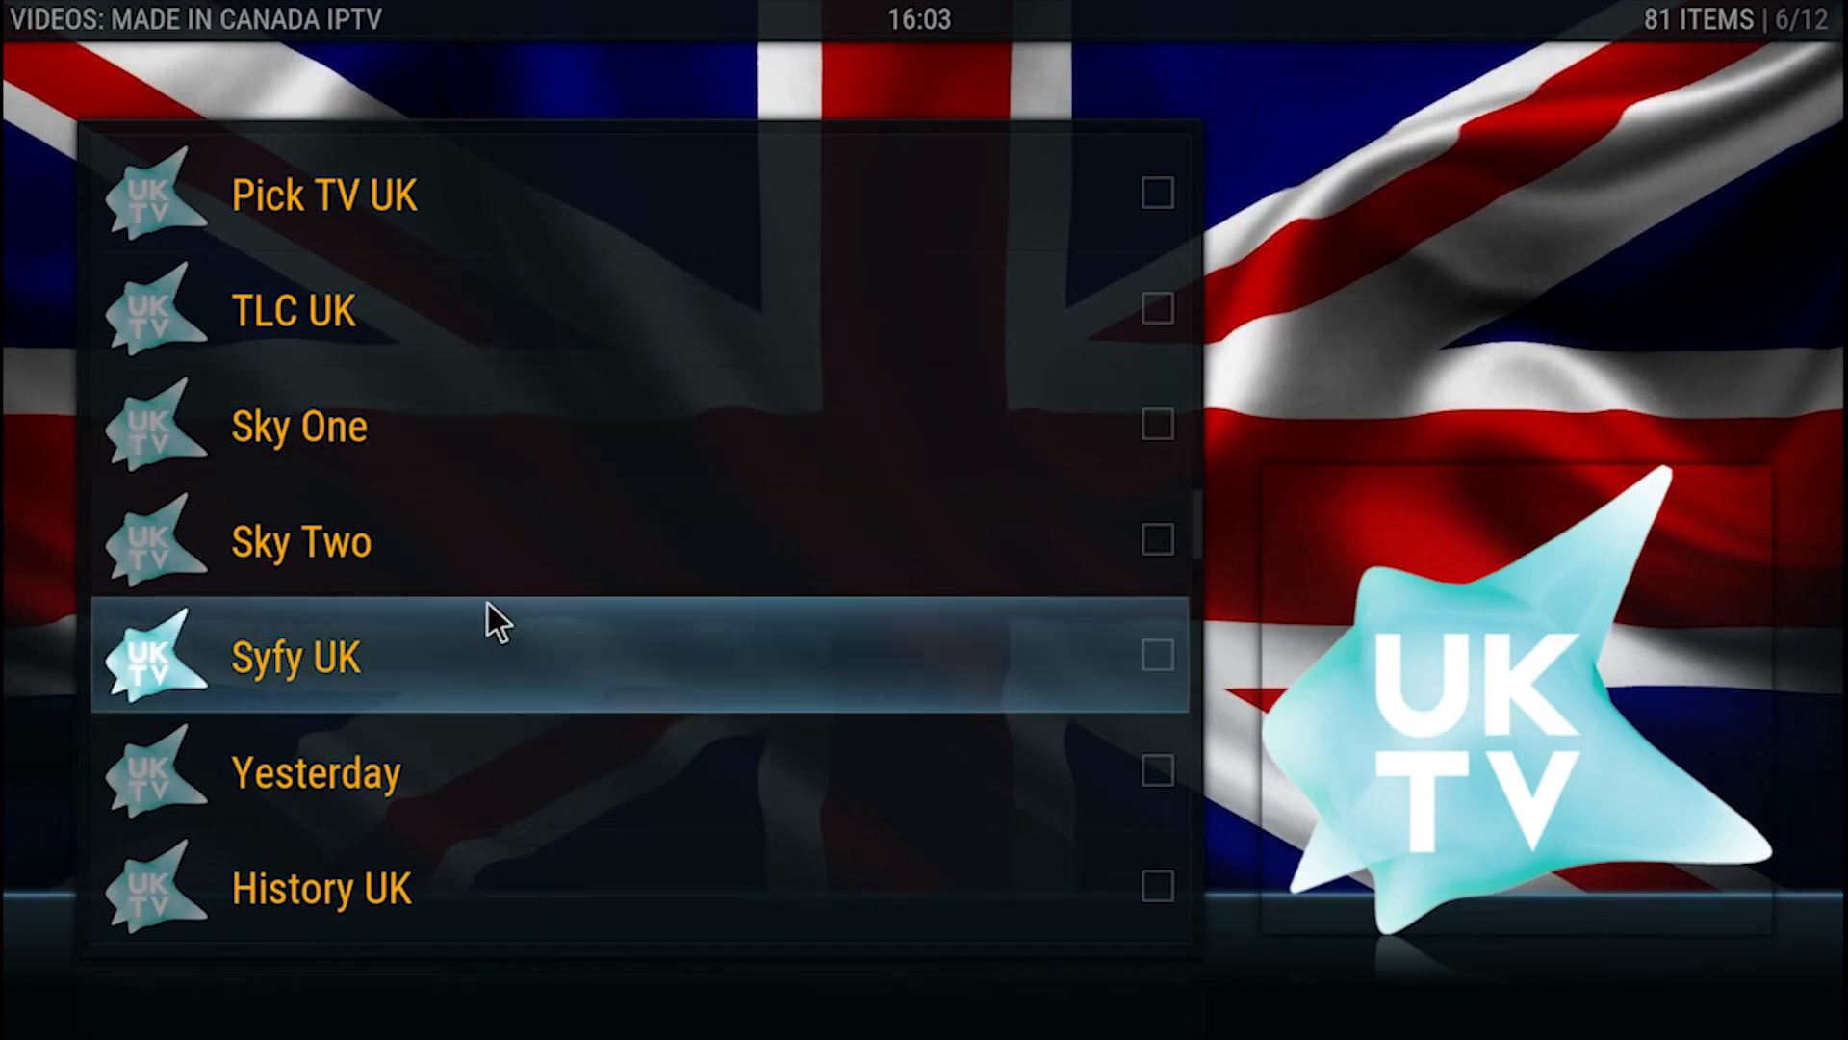
# Inspect the options for the Sky Two channel and return to the TV guide.
pyautogui.rightClick(446, 552)
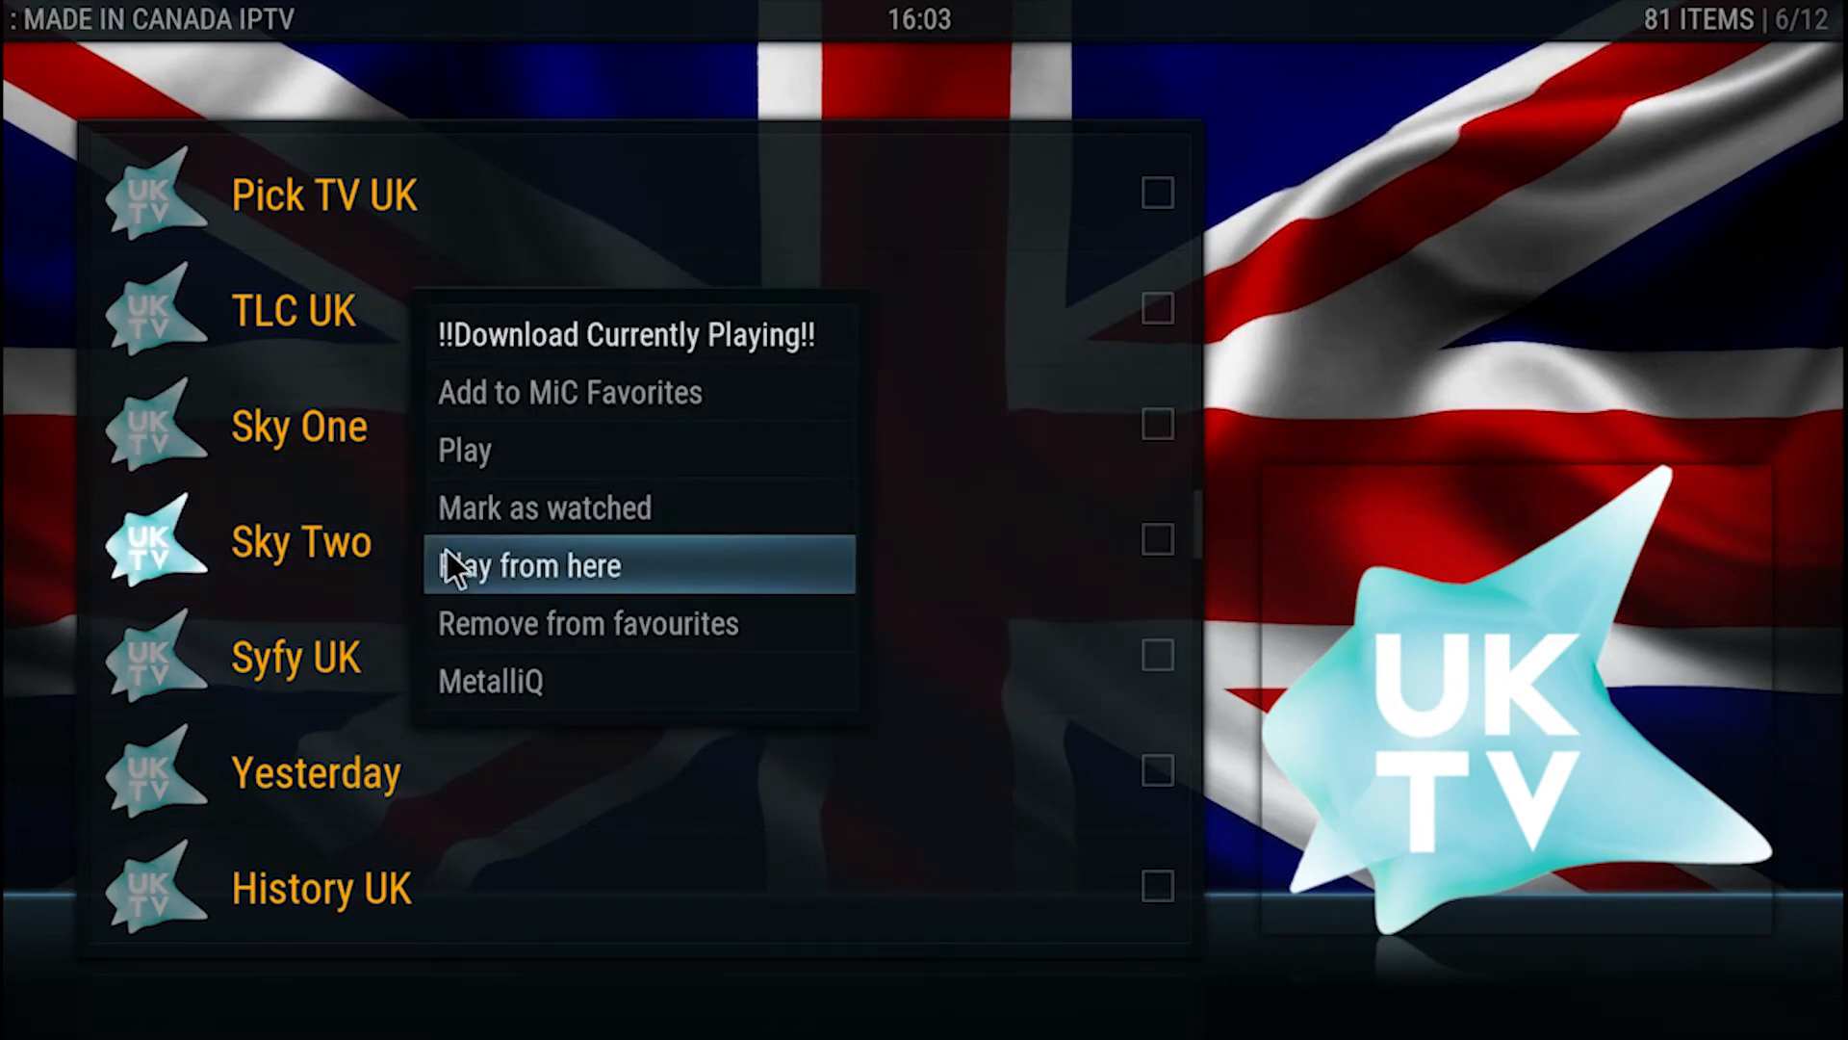
pyautogui.click(576, 527)
pyautogui.scroll(-3, 531, 545)
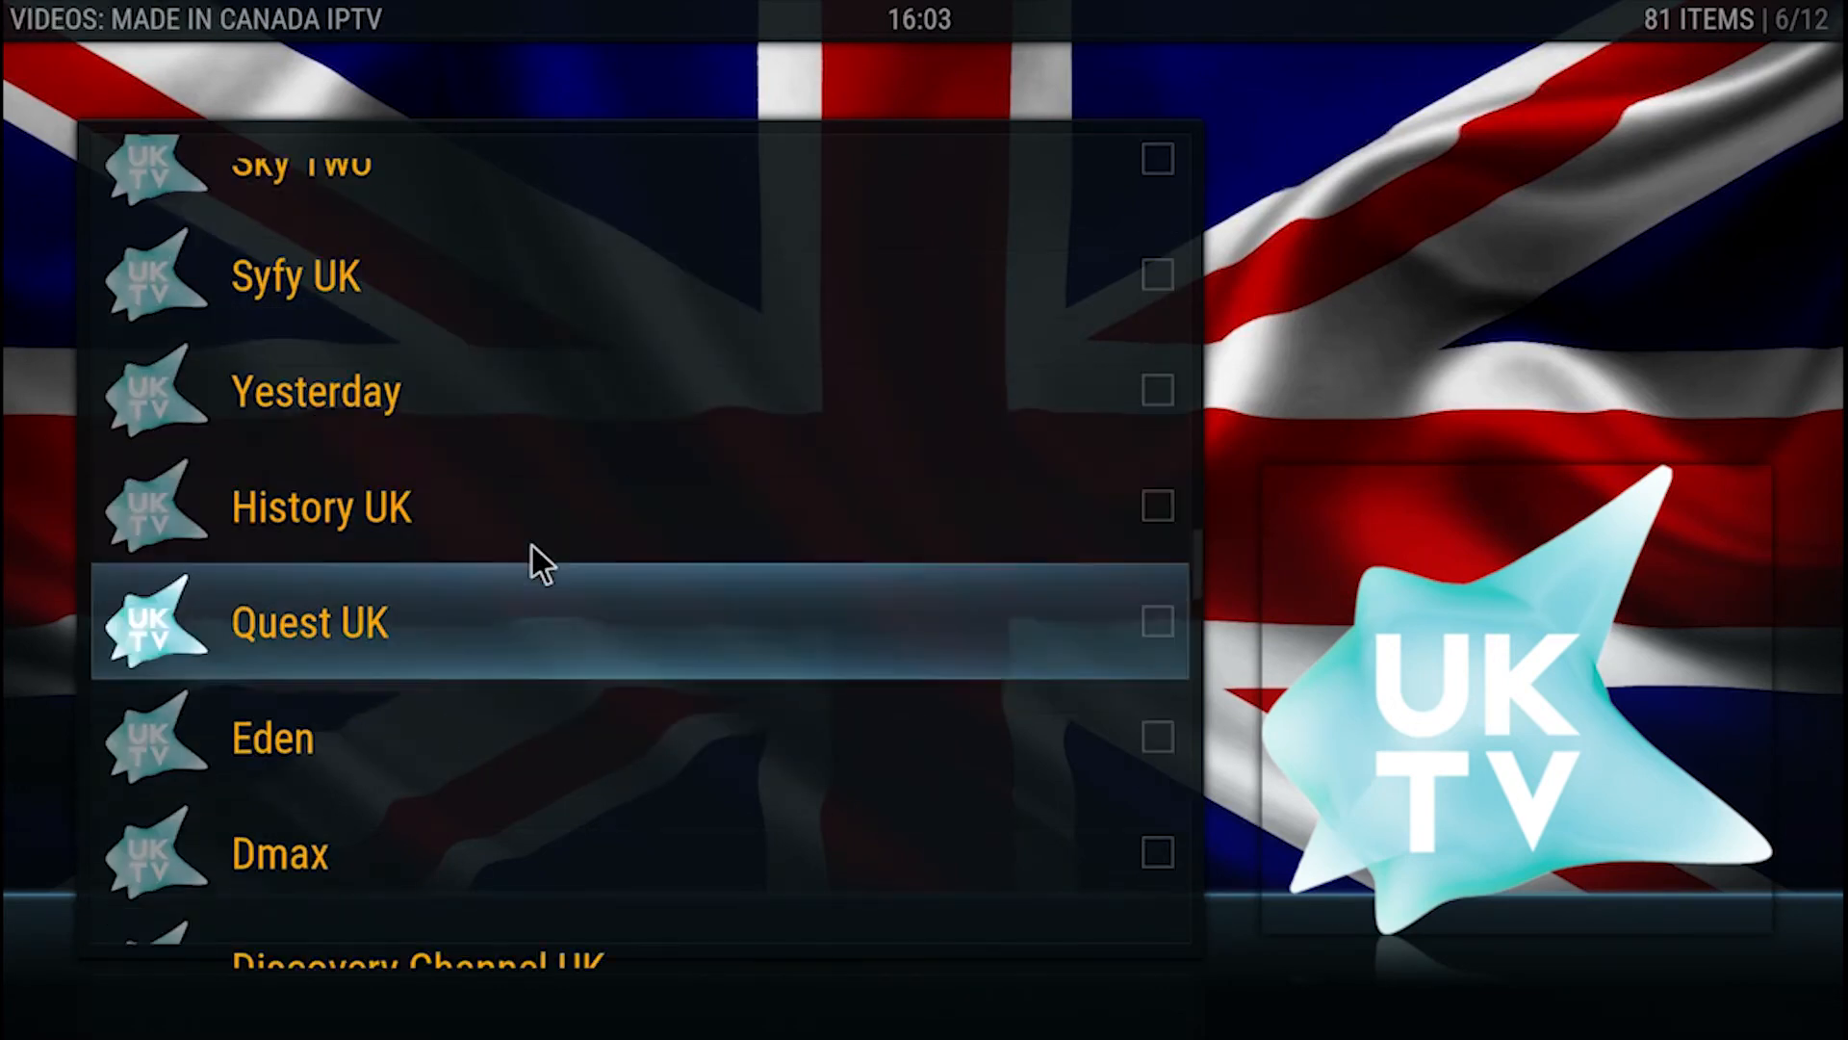
pyautogui.scroll(20, 491, 462)
pyautogui.scroll(15, 383, 193)
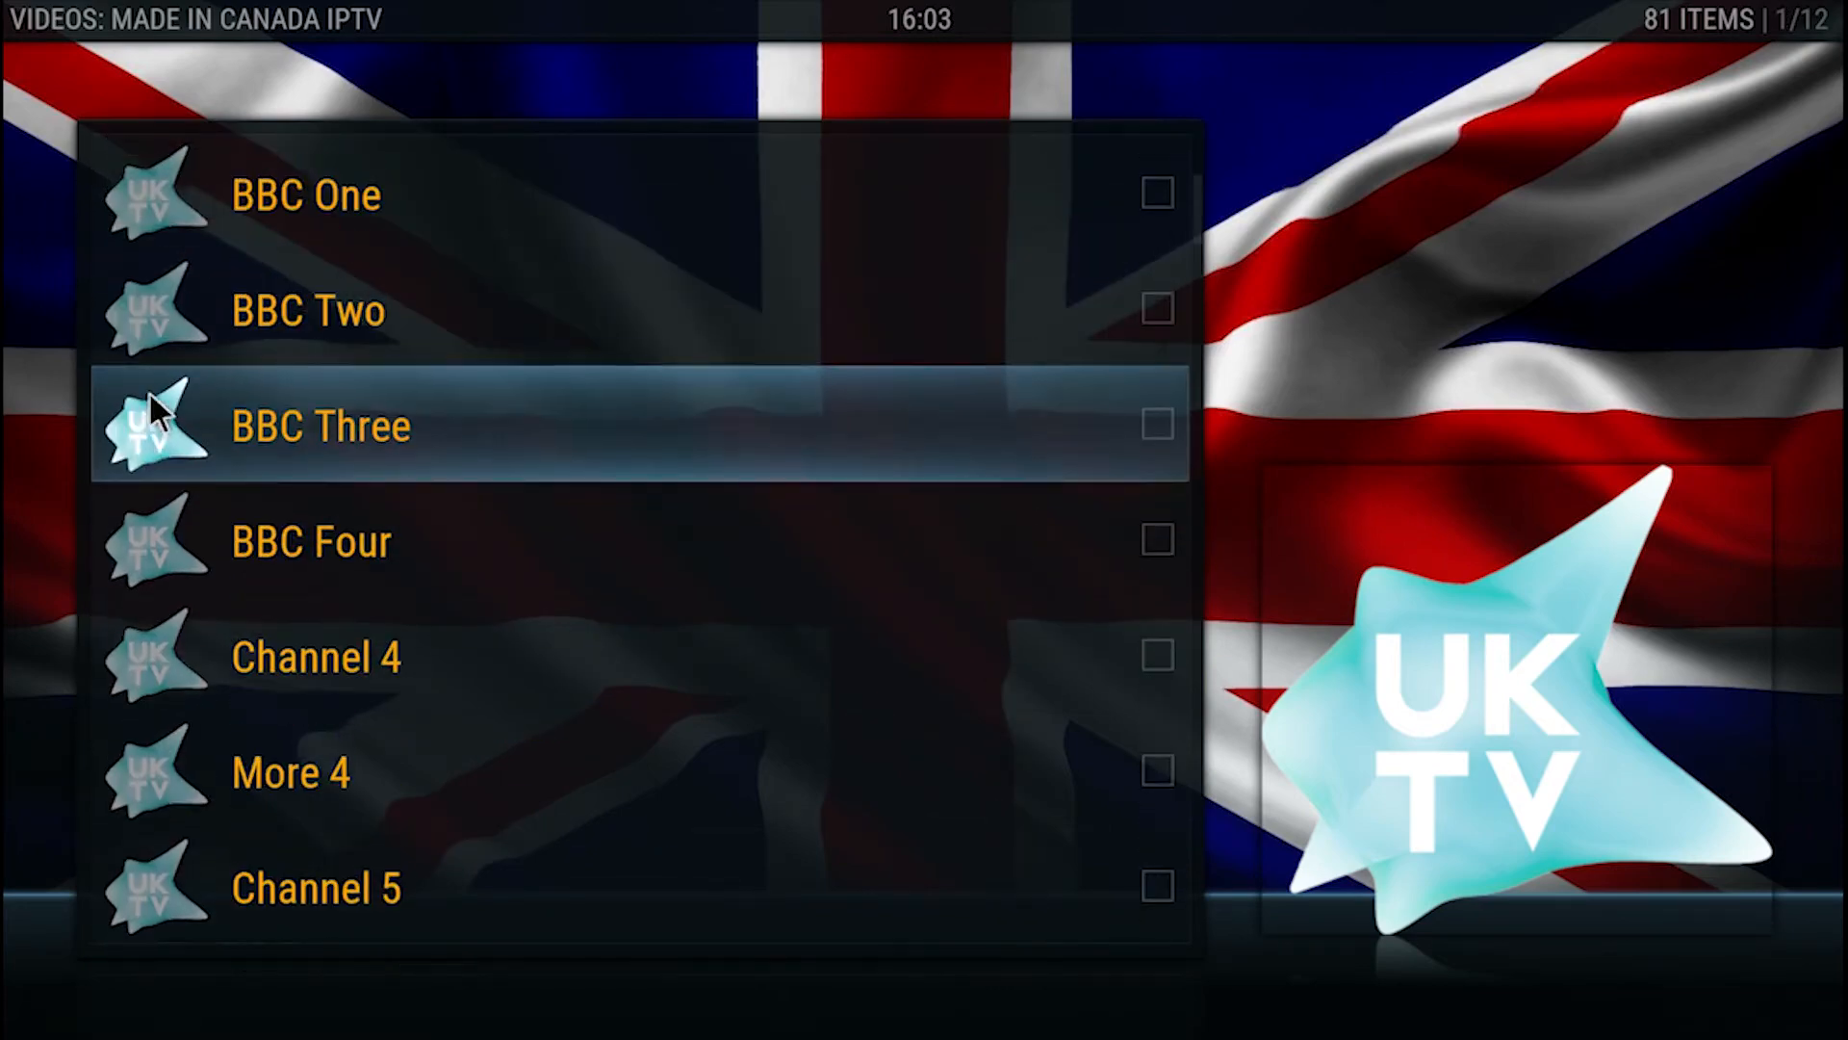
pyautogui.click(96, 403)
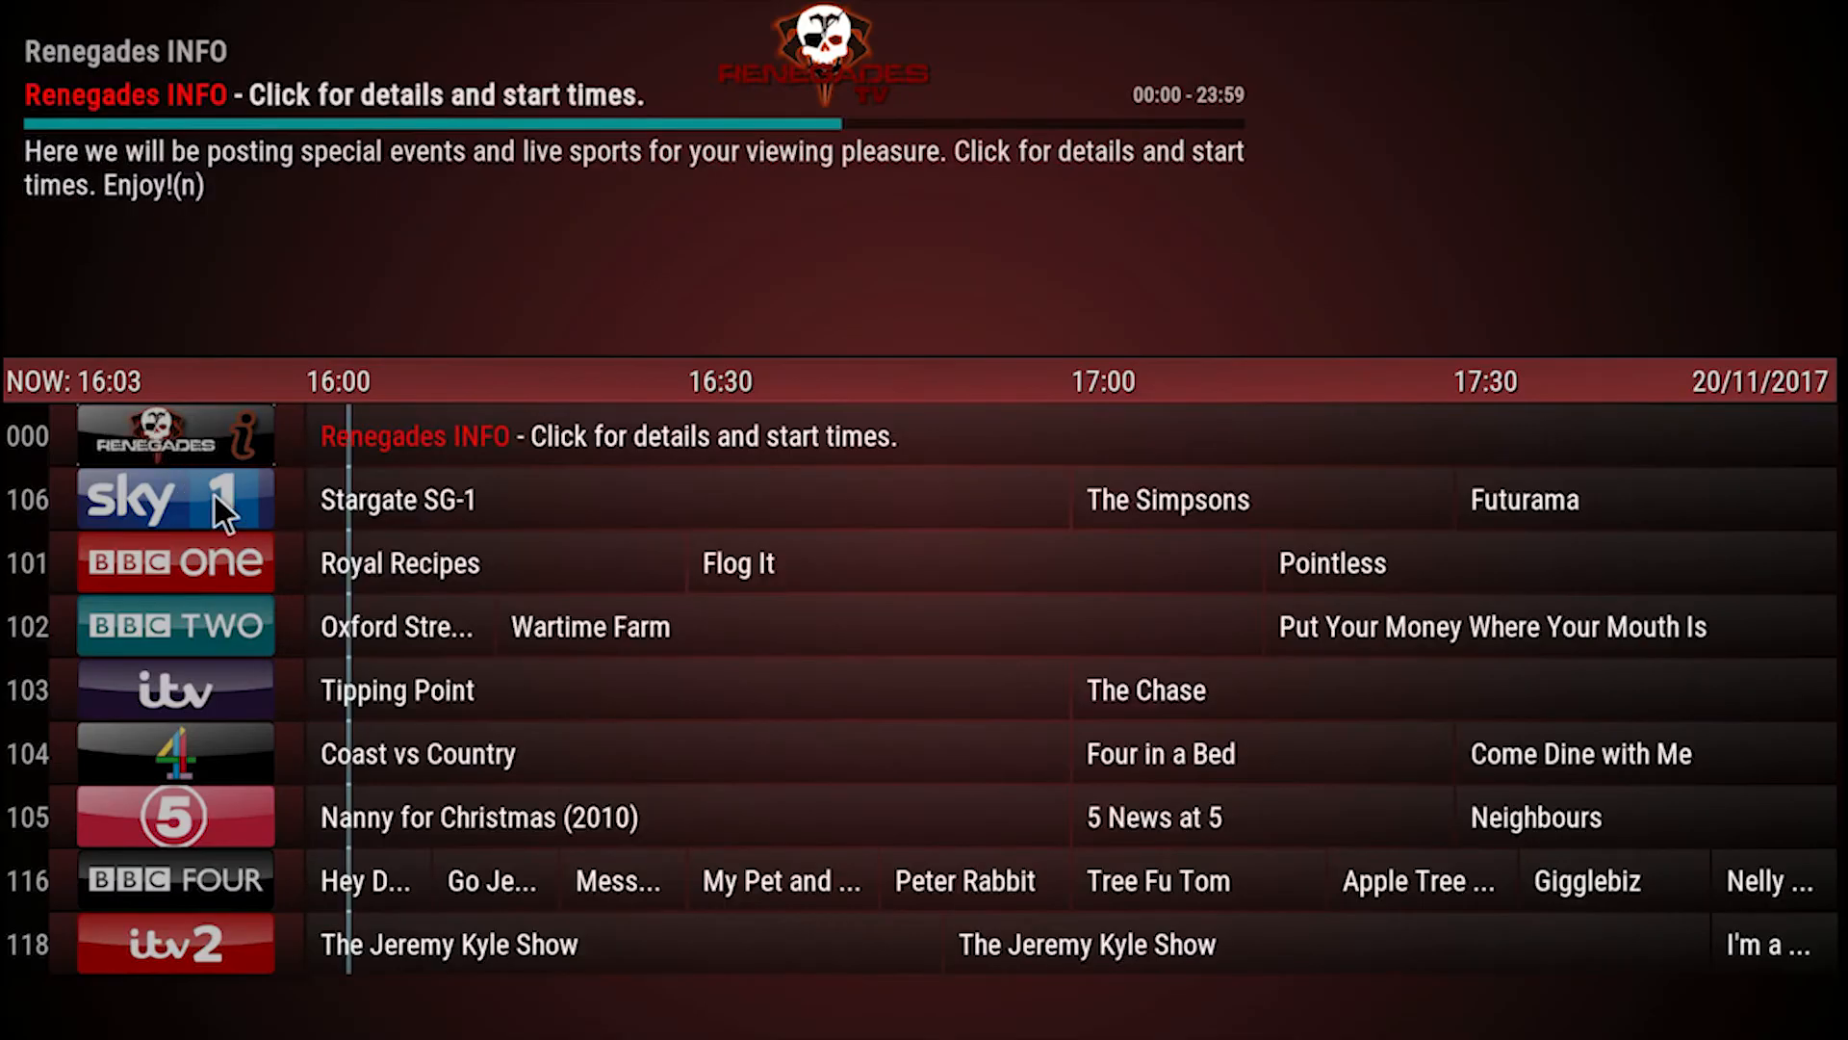
# Assign the Sky One favourite as the Sky 1 guide channel's stream, save it and select Stargate SG-1 in the guide.
pyautogui.click(387, 498)
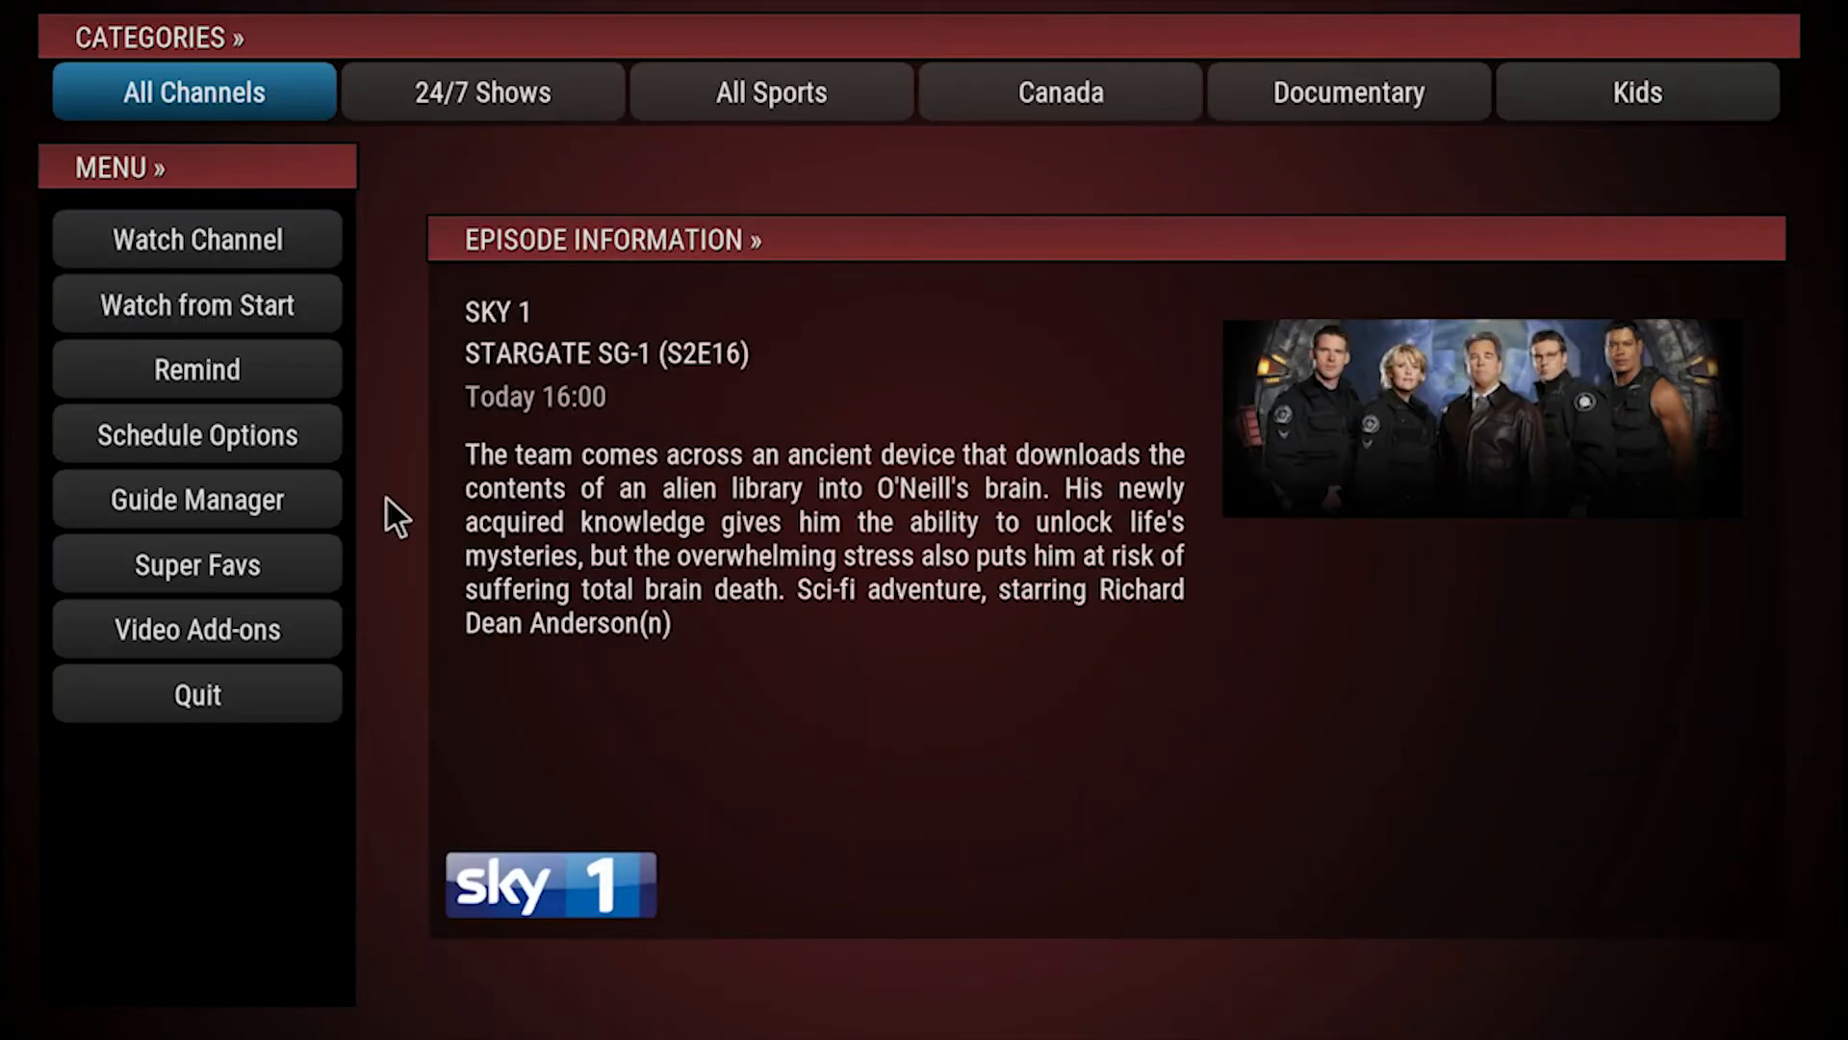
pyautogui.click(259, 509)
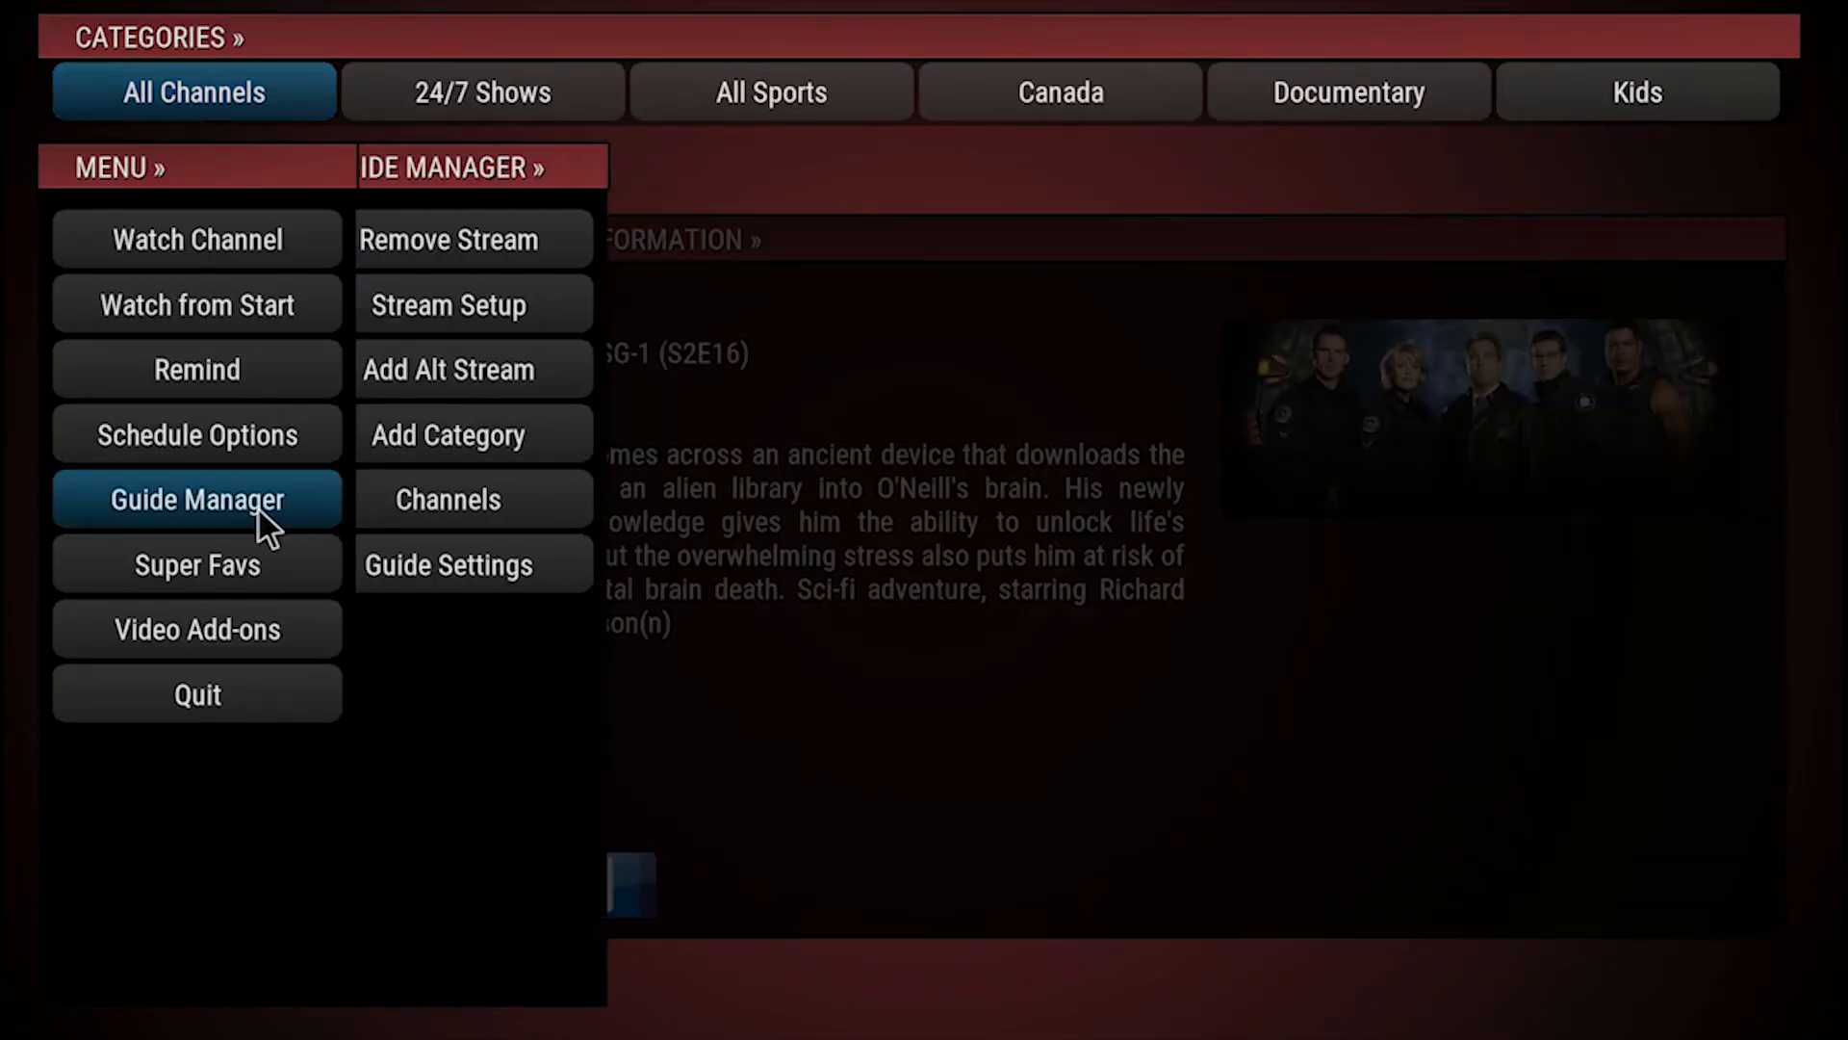
pyautogui.click(578, 306)
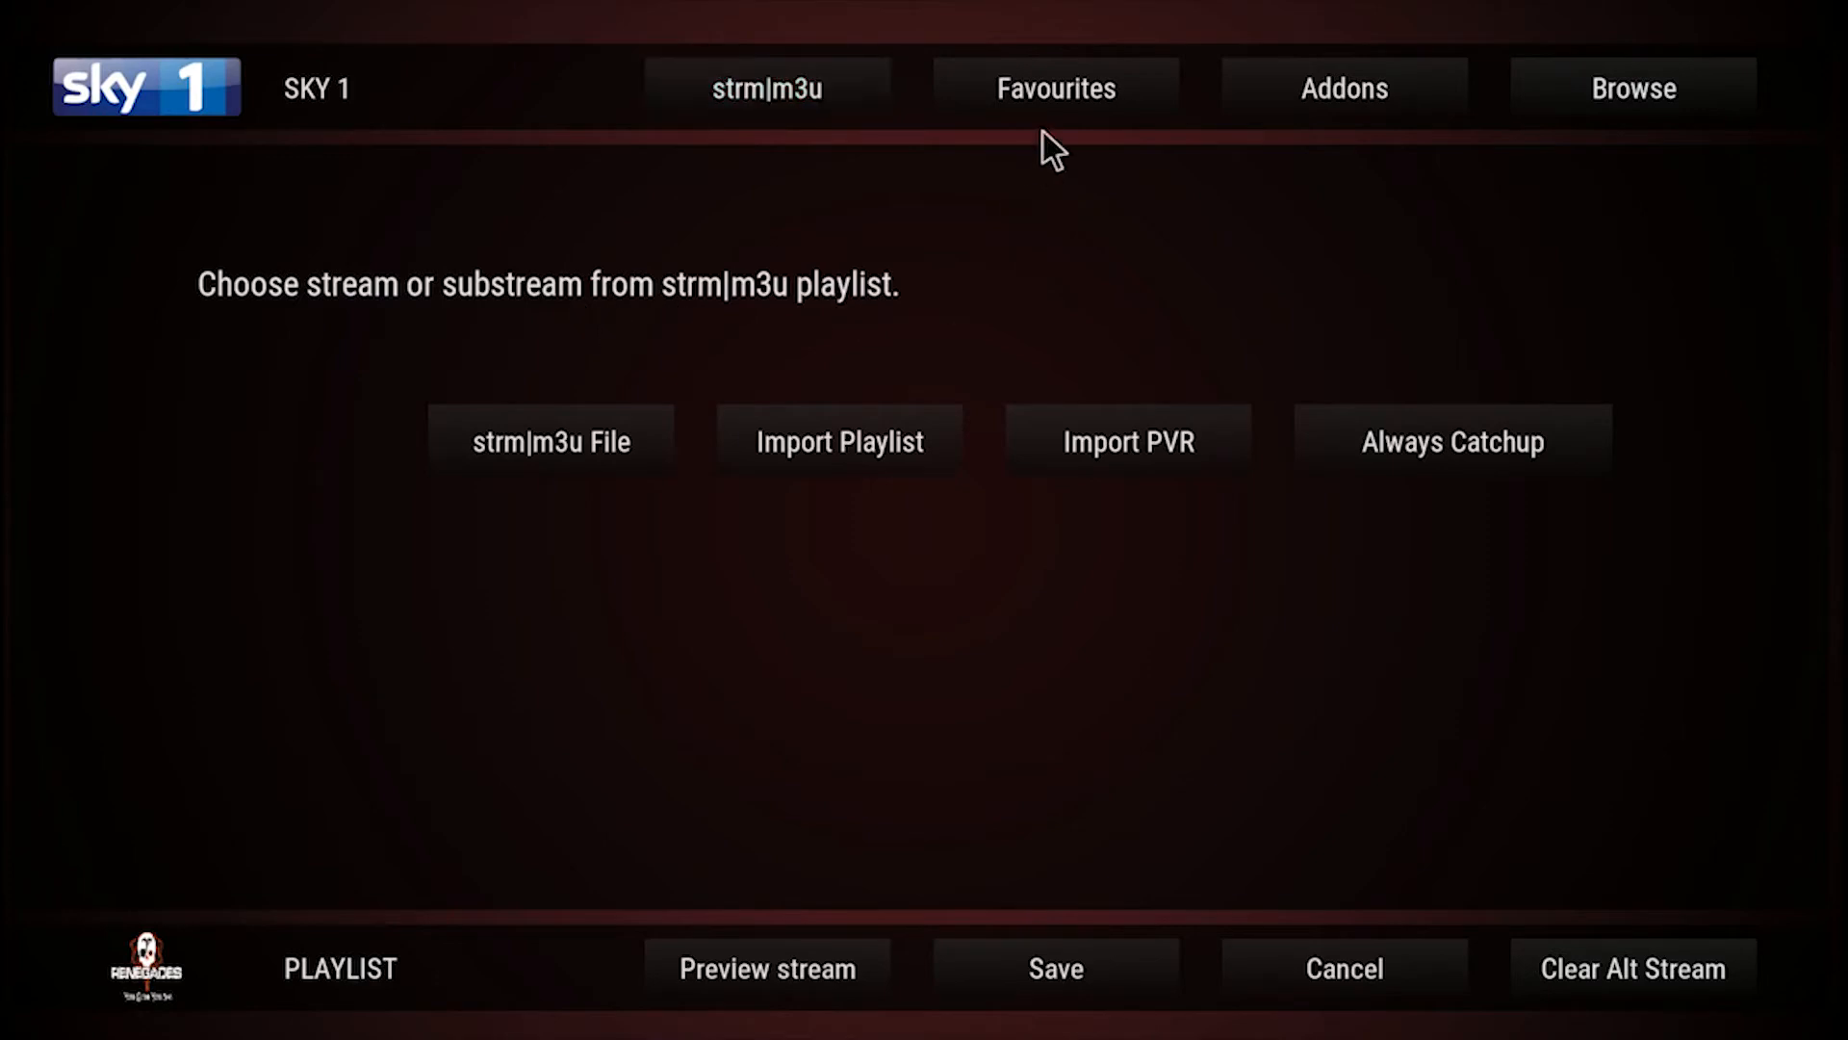
pyautogui.click(1051, 106)
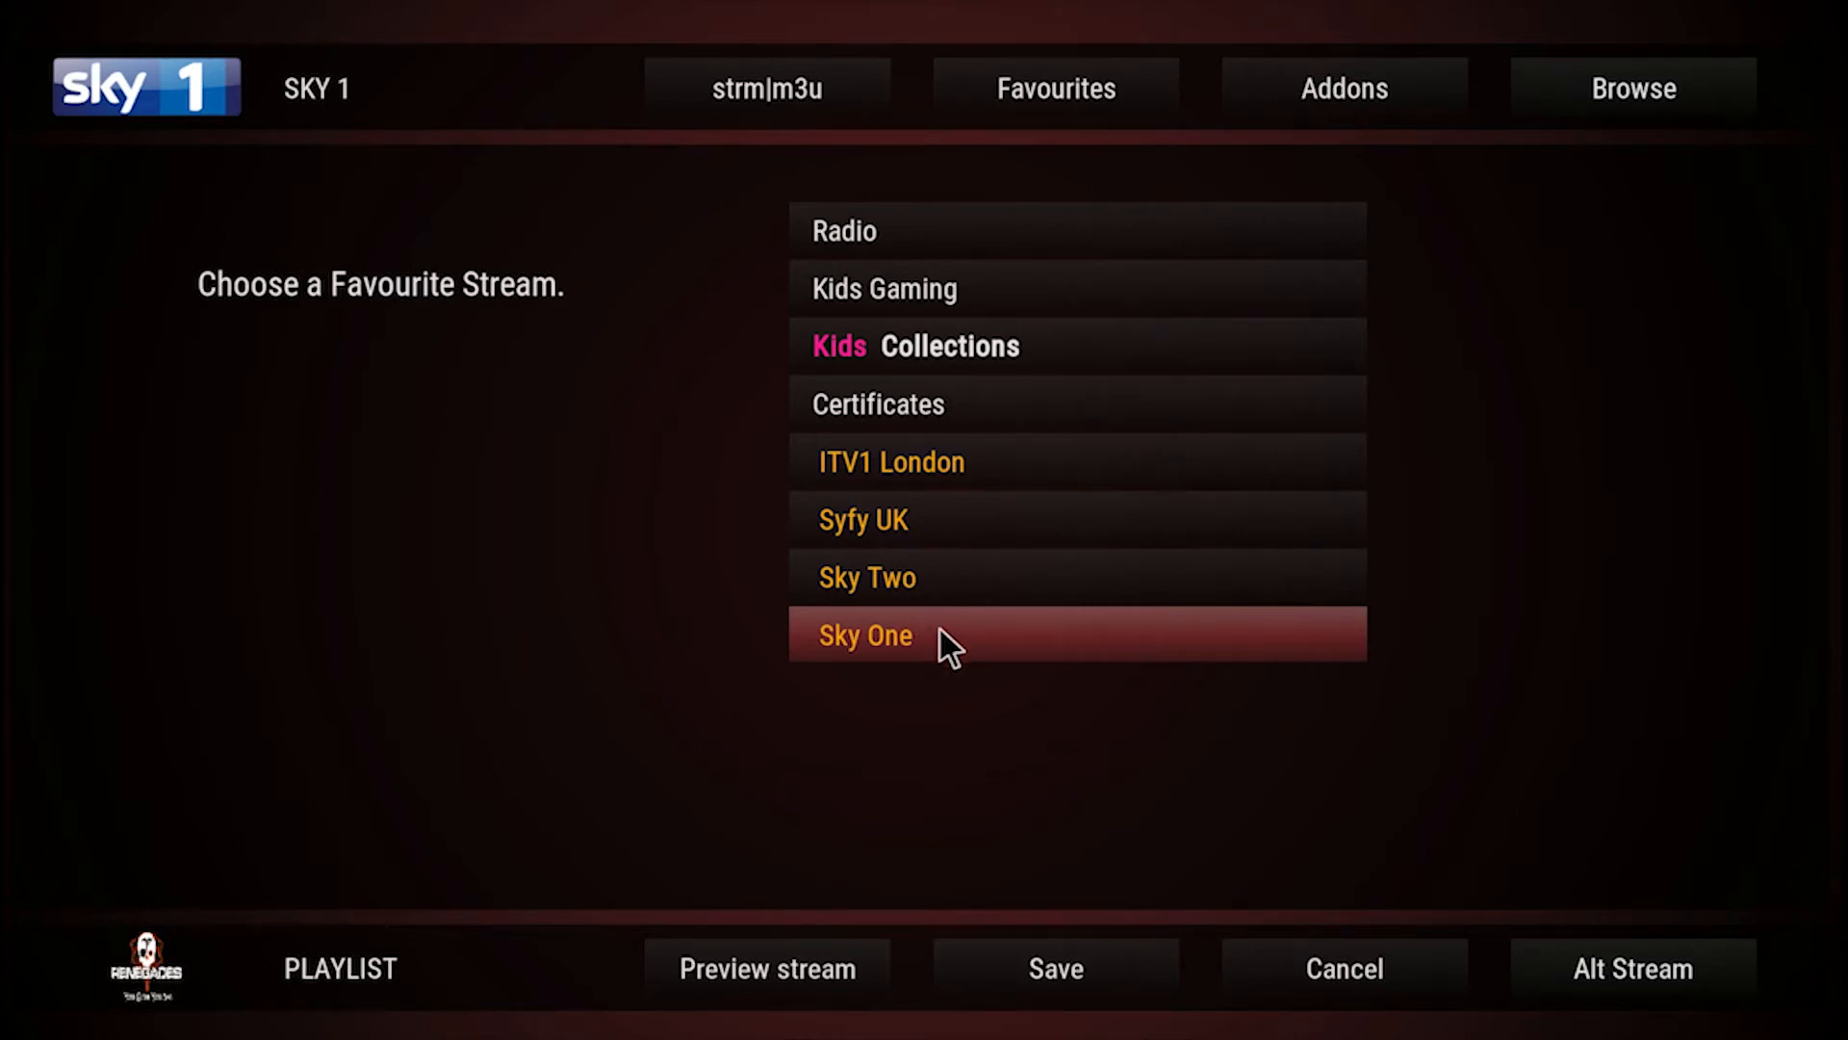
pyautogui.click(1039, 985)
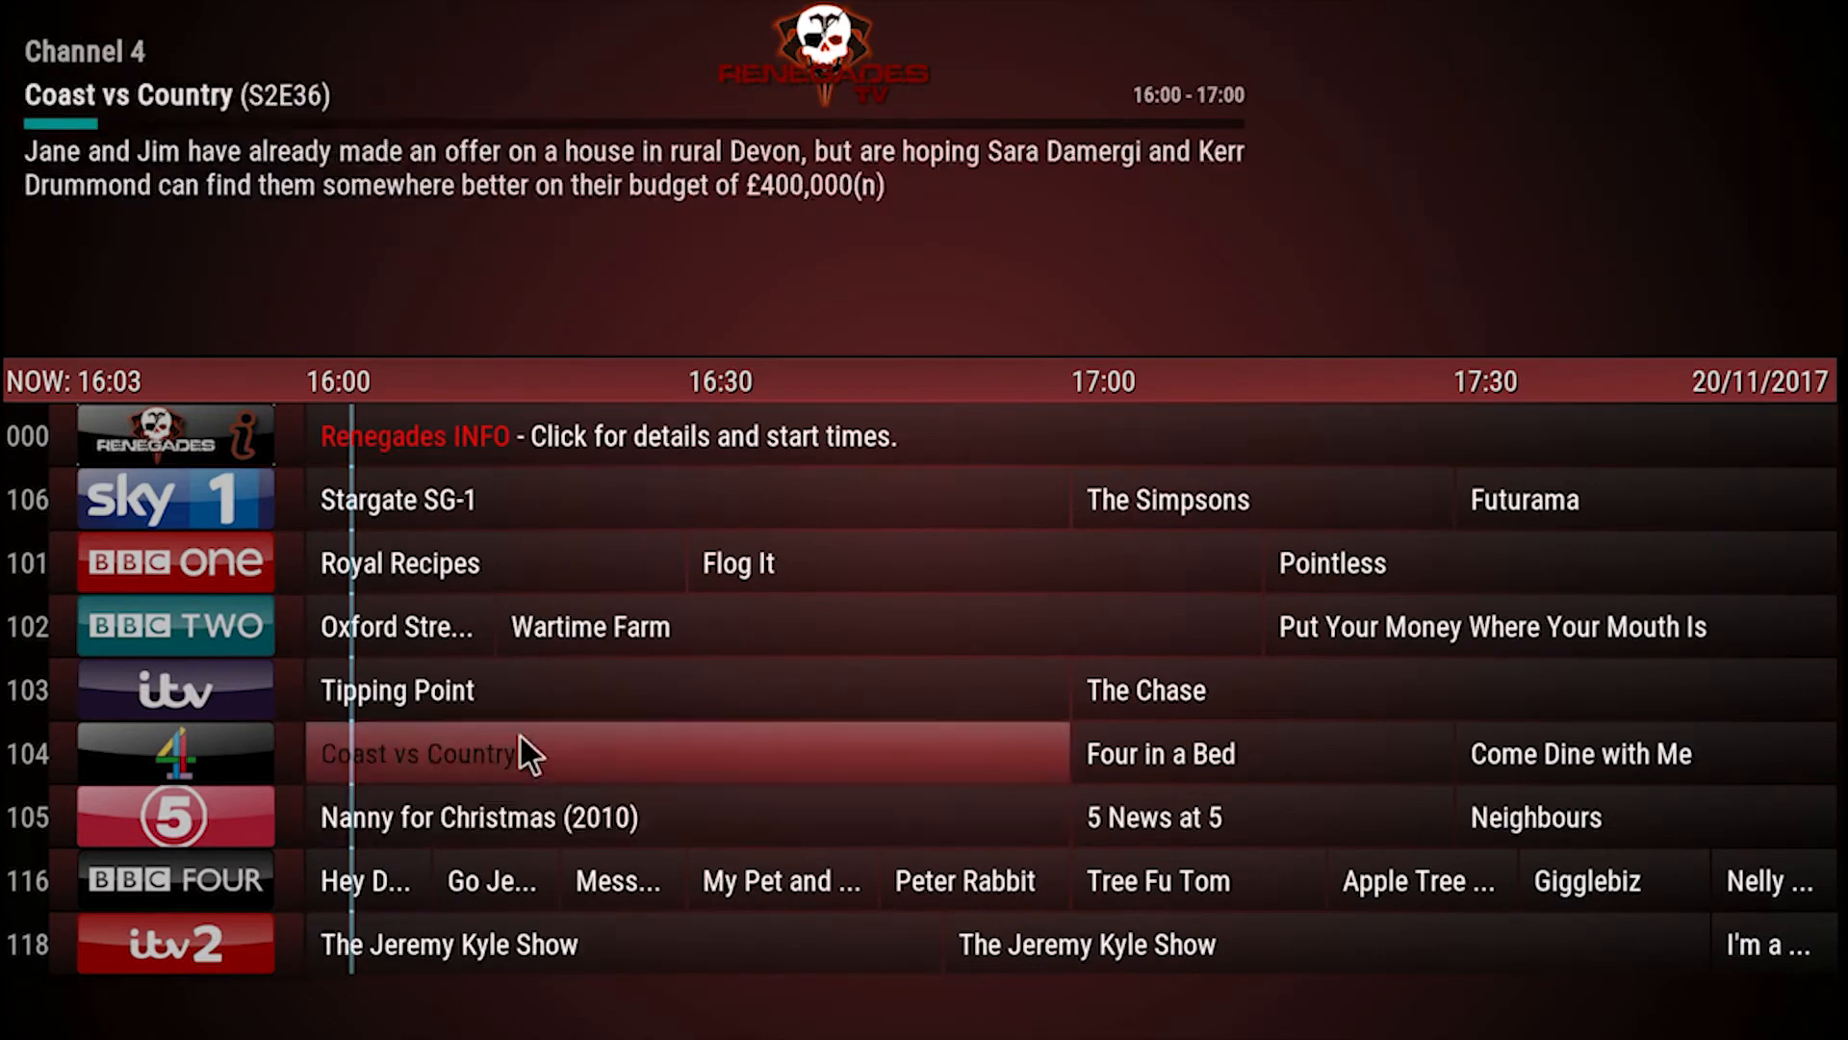
pyautogui.click(400, 511)
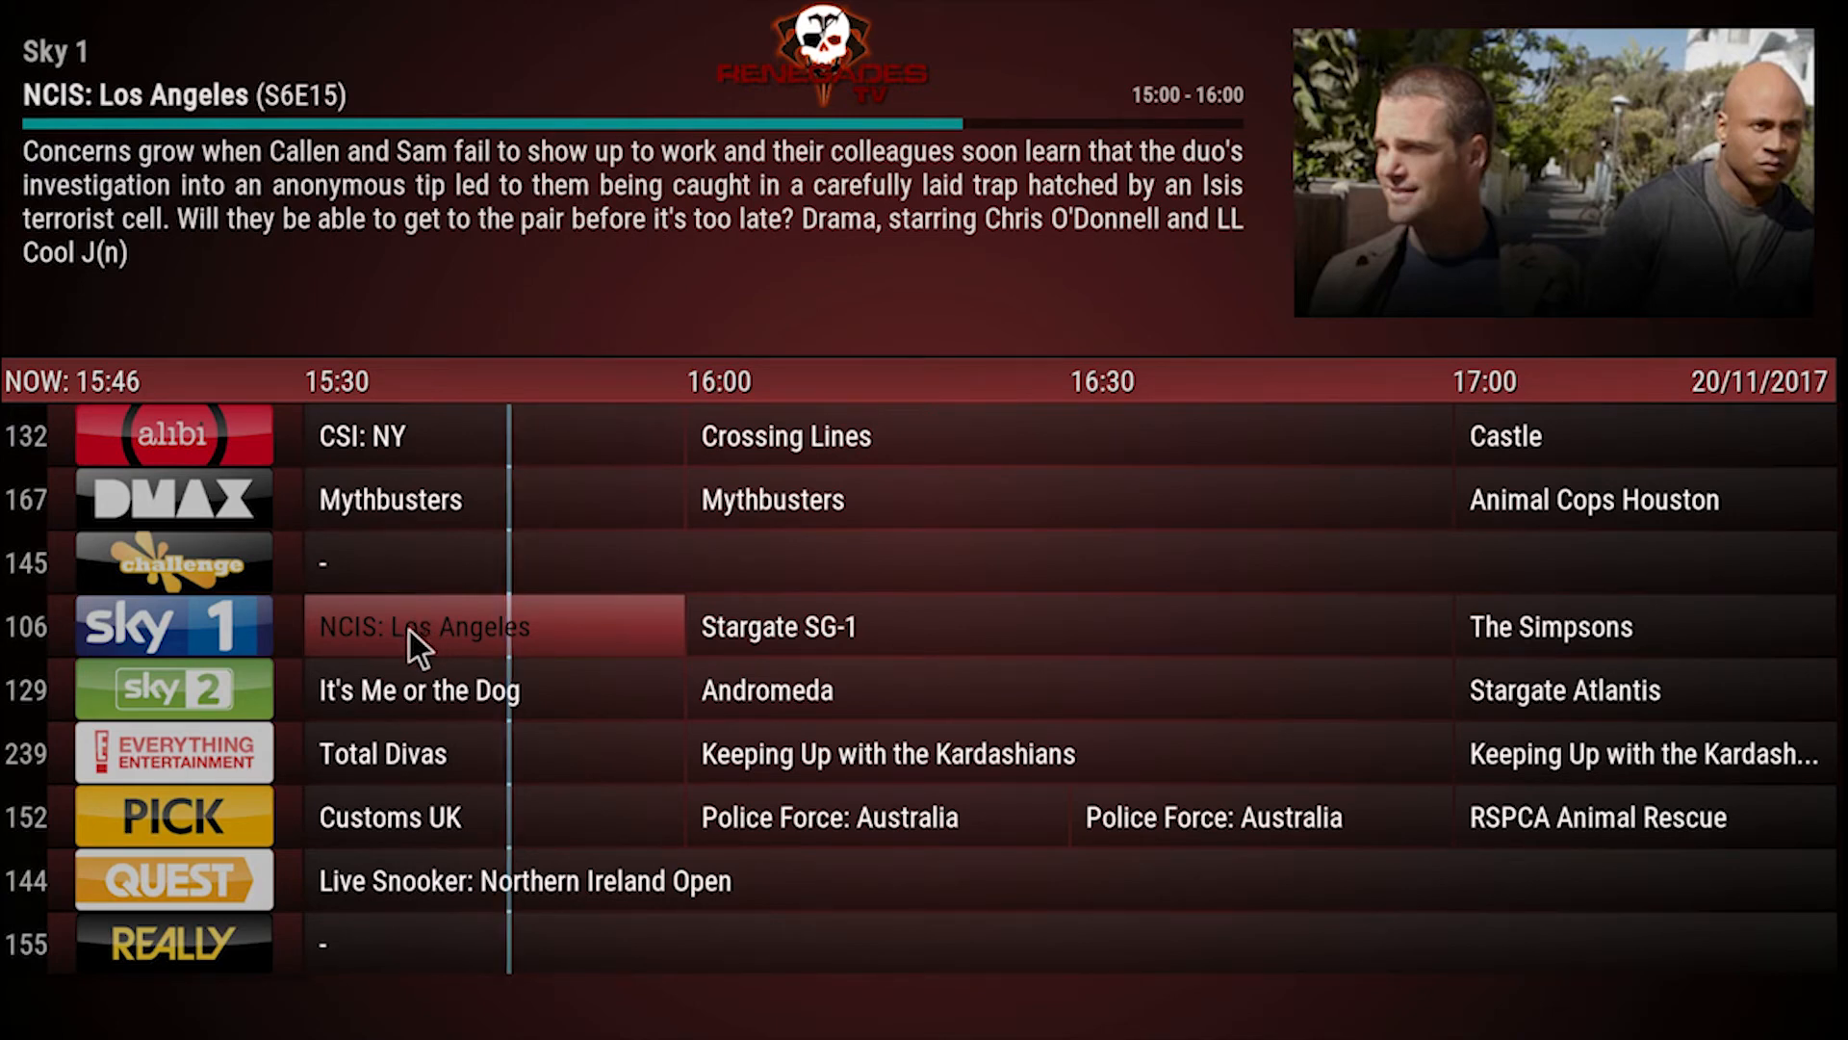
# Open the channel order and visibility editor in the Guide Manager from the NCIS: Los Angeles entry on Sky 1.
pyautogui.click(408, 630)
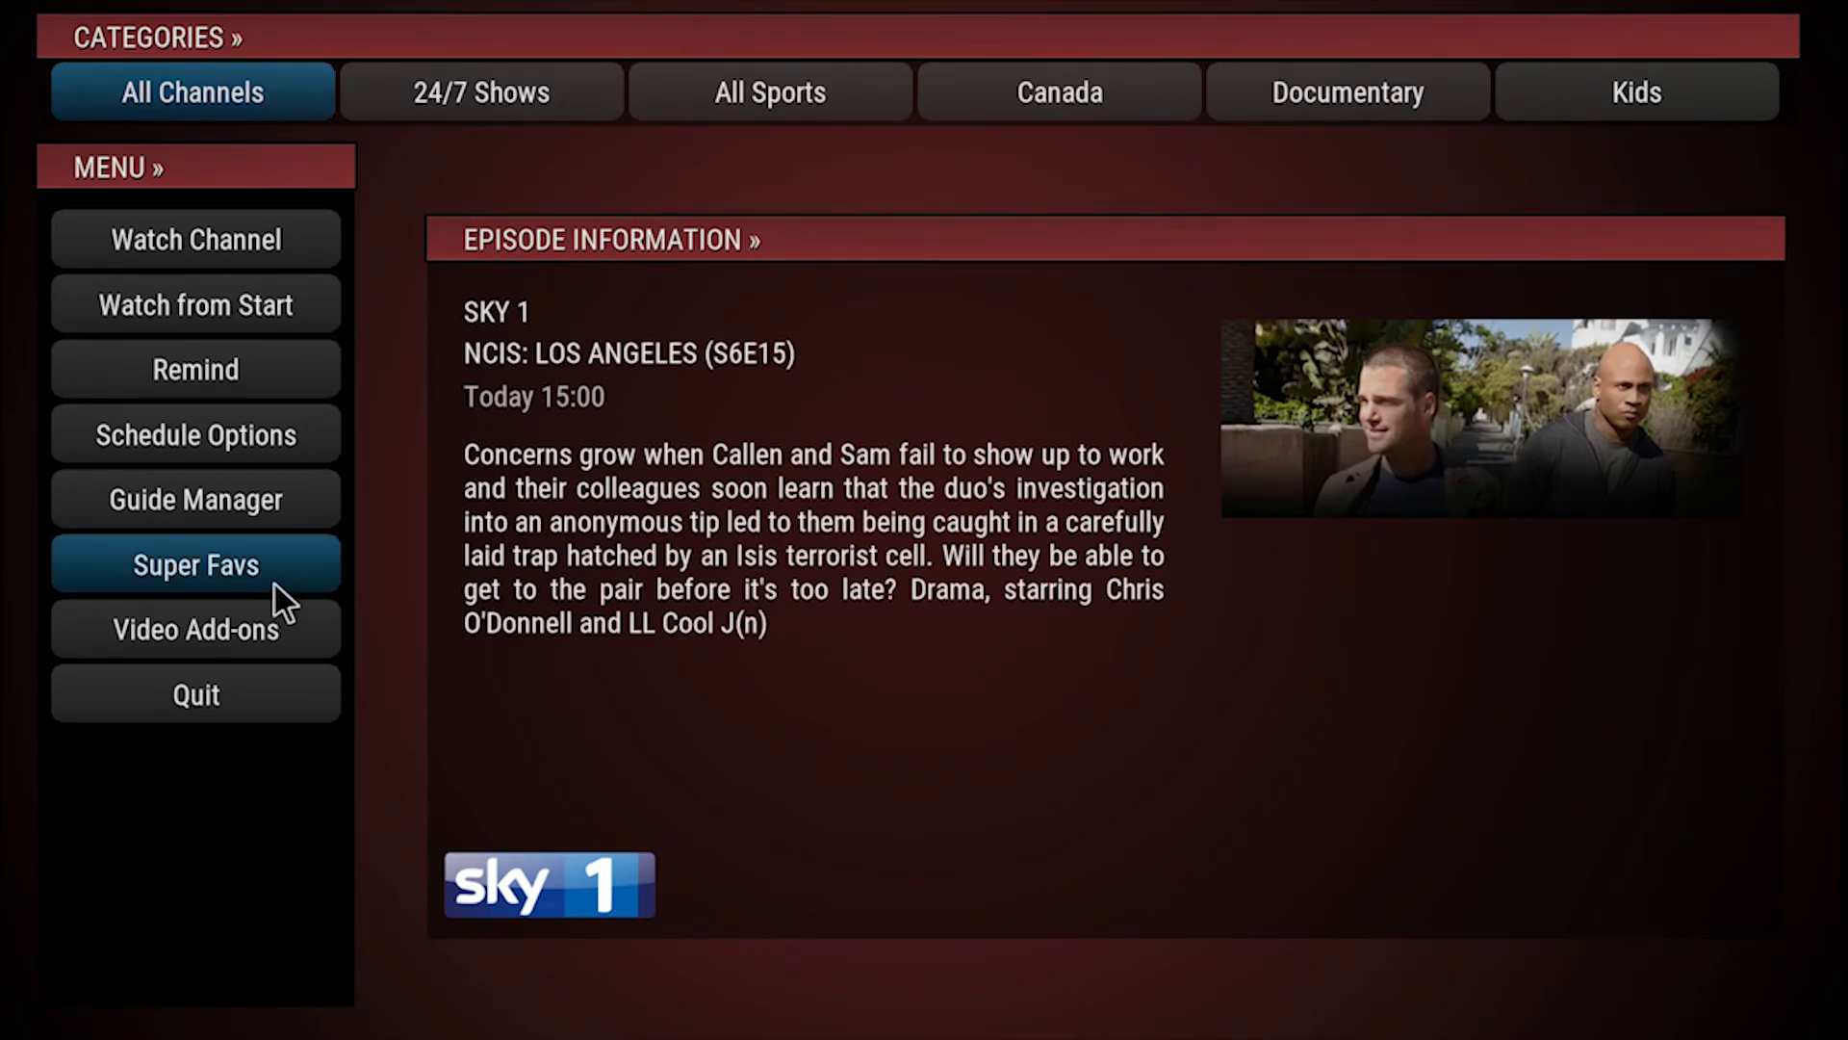
pyautogui.click(254, 499)
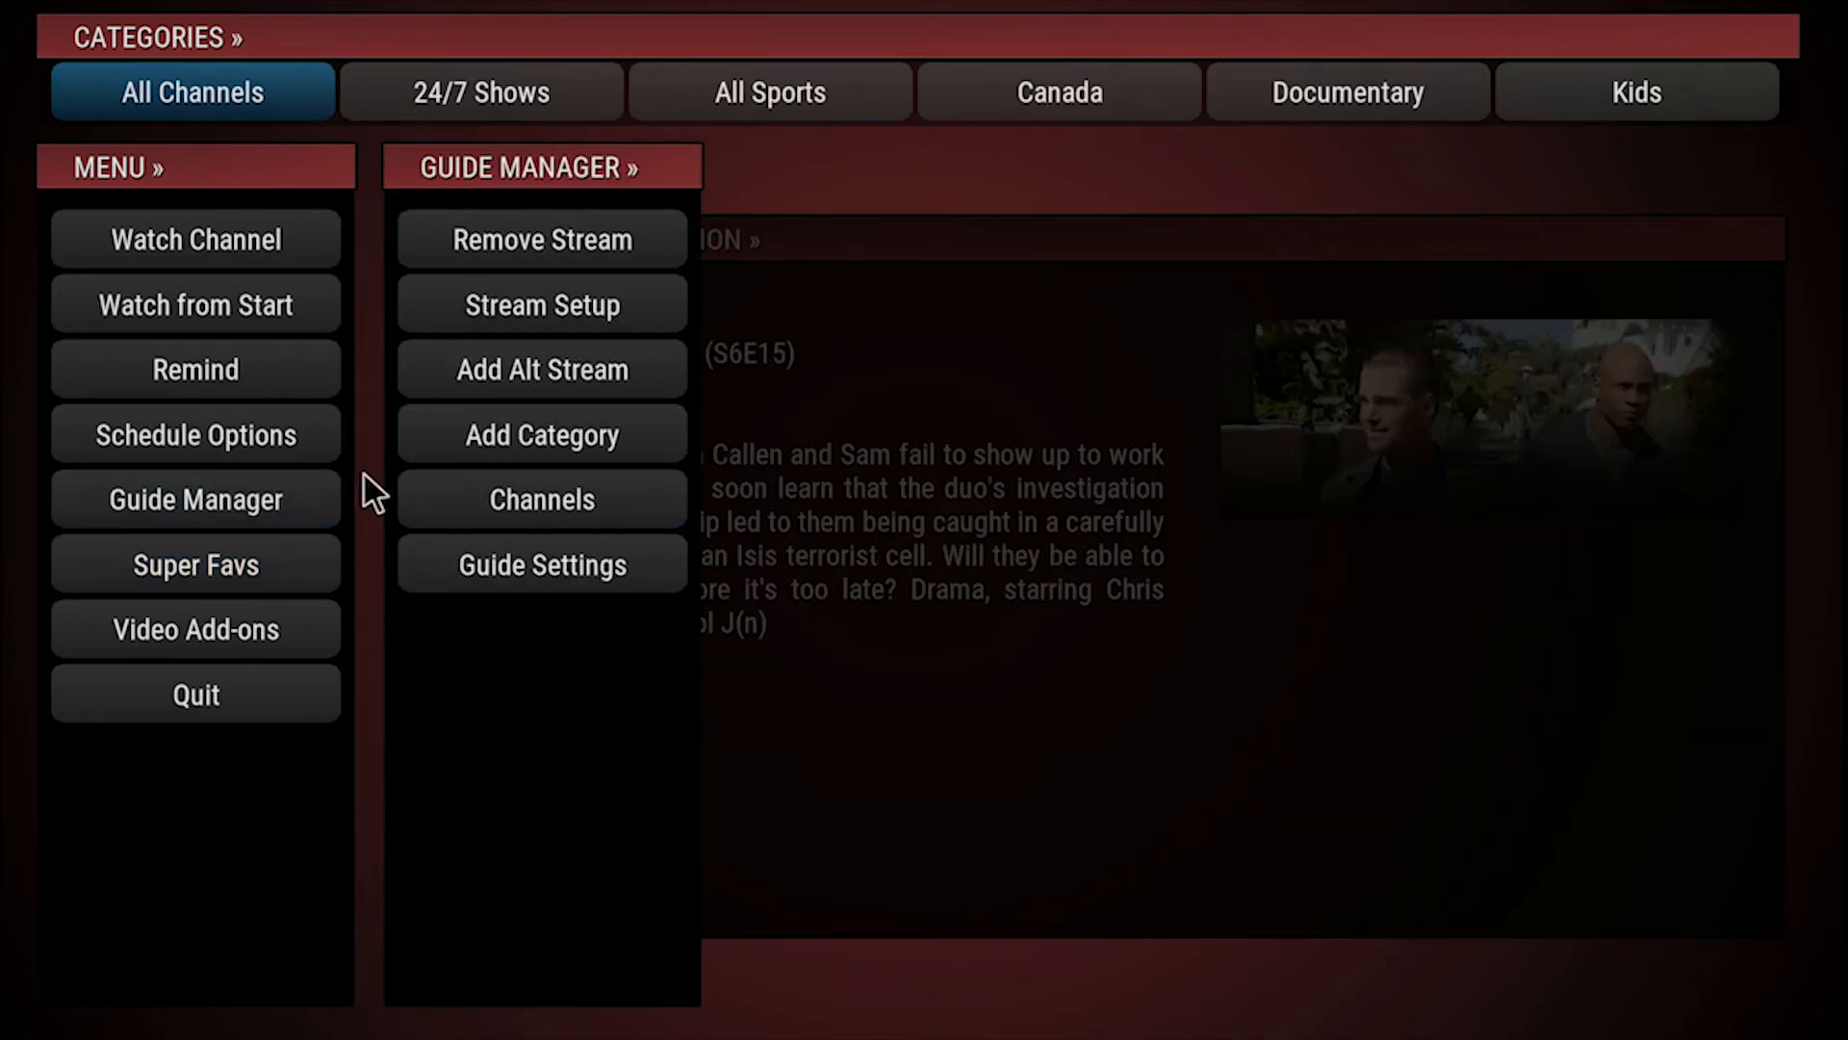
pyautogui.click(538, 496)
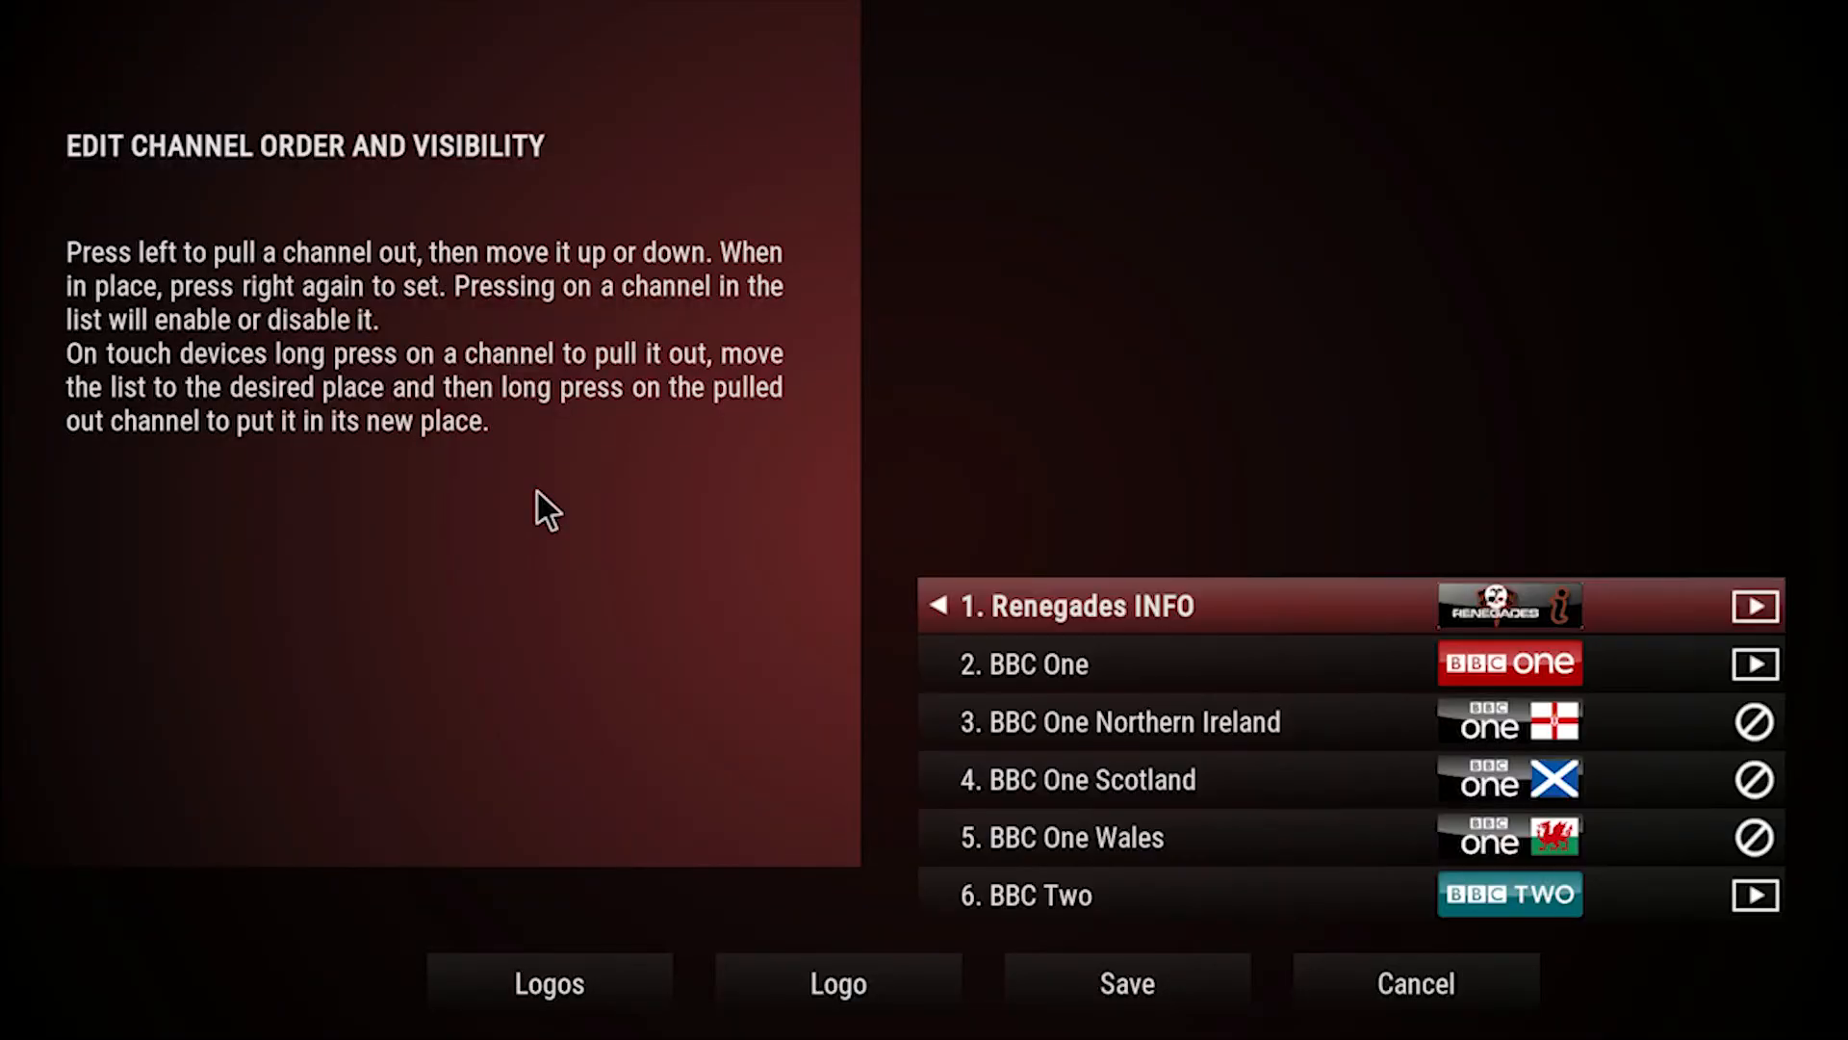
# Move the Sky 1 channel up to position 2, directly below Renegades INFO, and set it in place.
pyautogui.scroll(-14, 1236, 596)
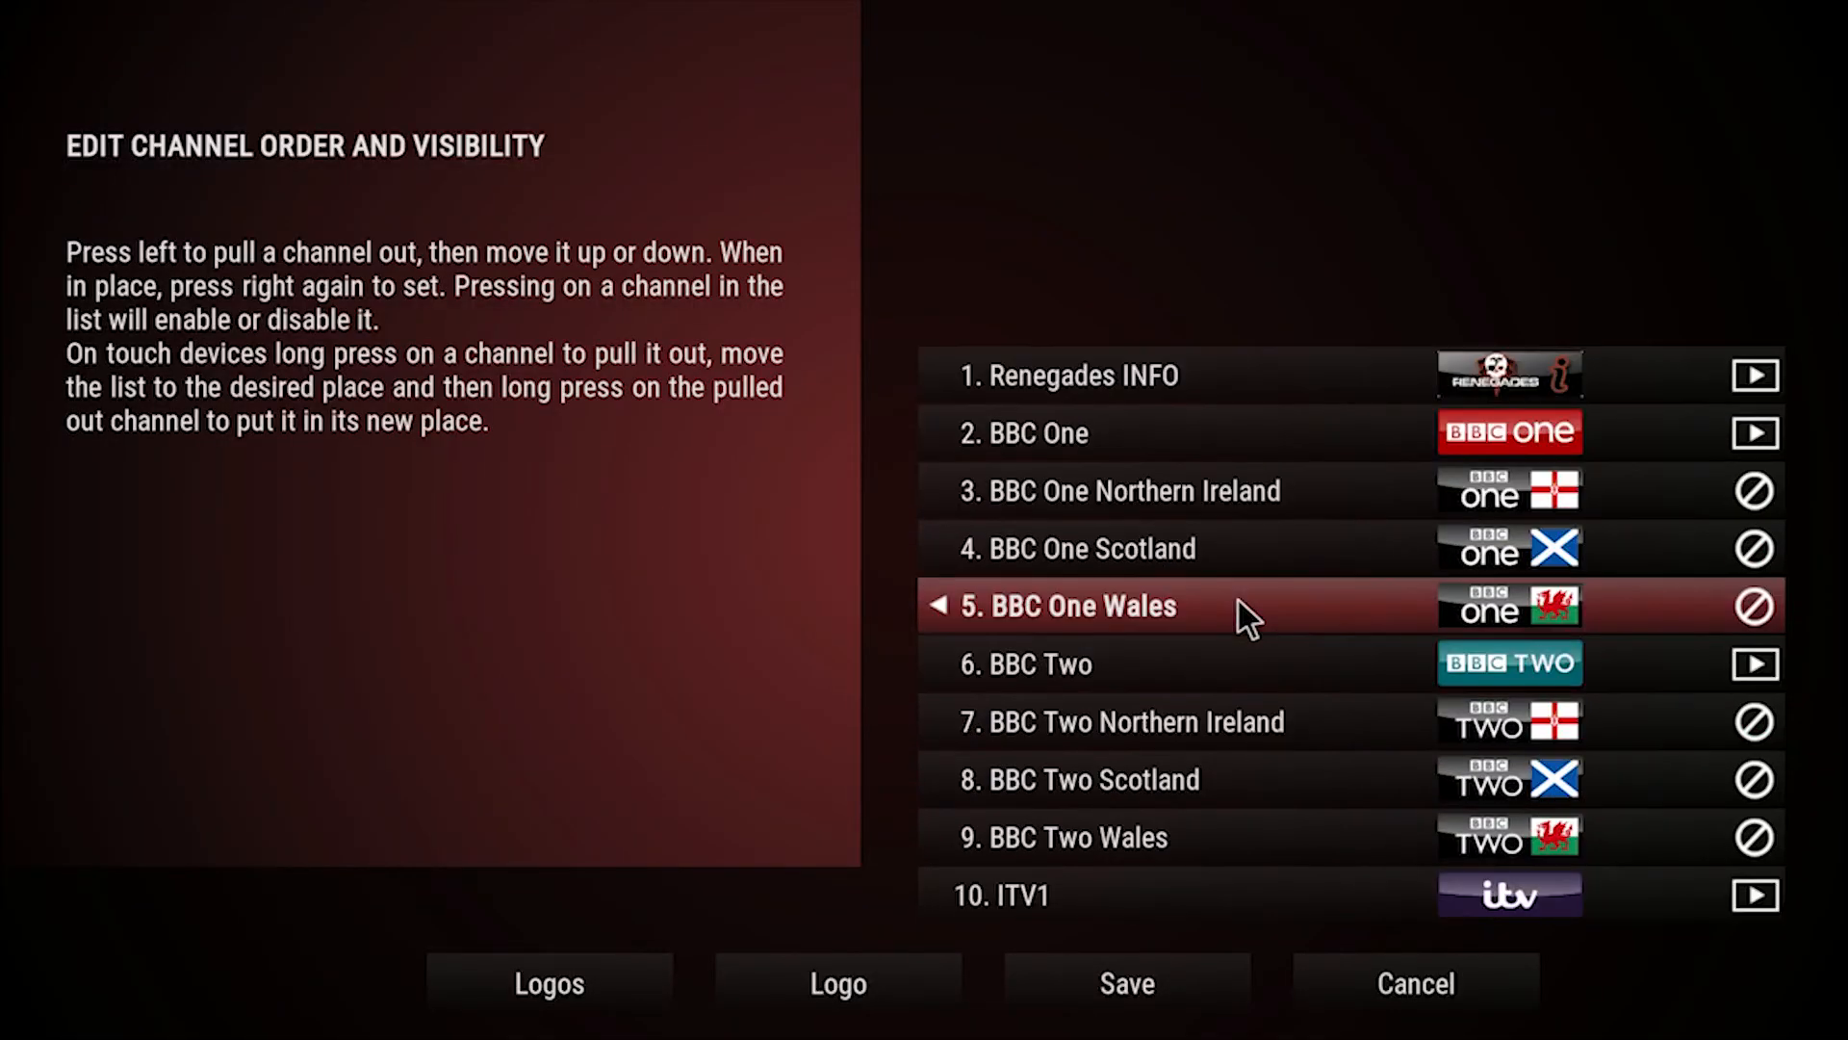
pyautogui.scroll(-15, 1240, 598)
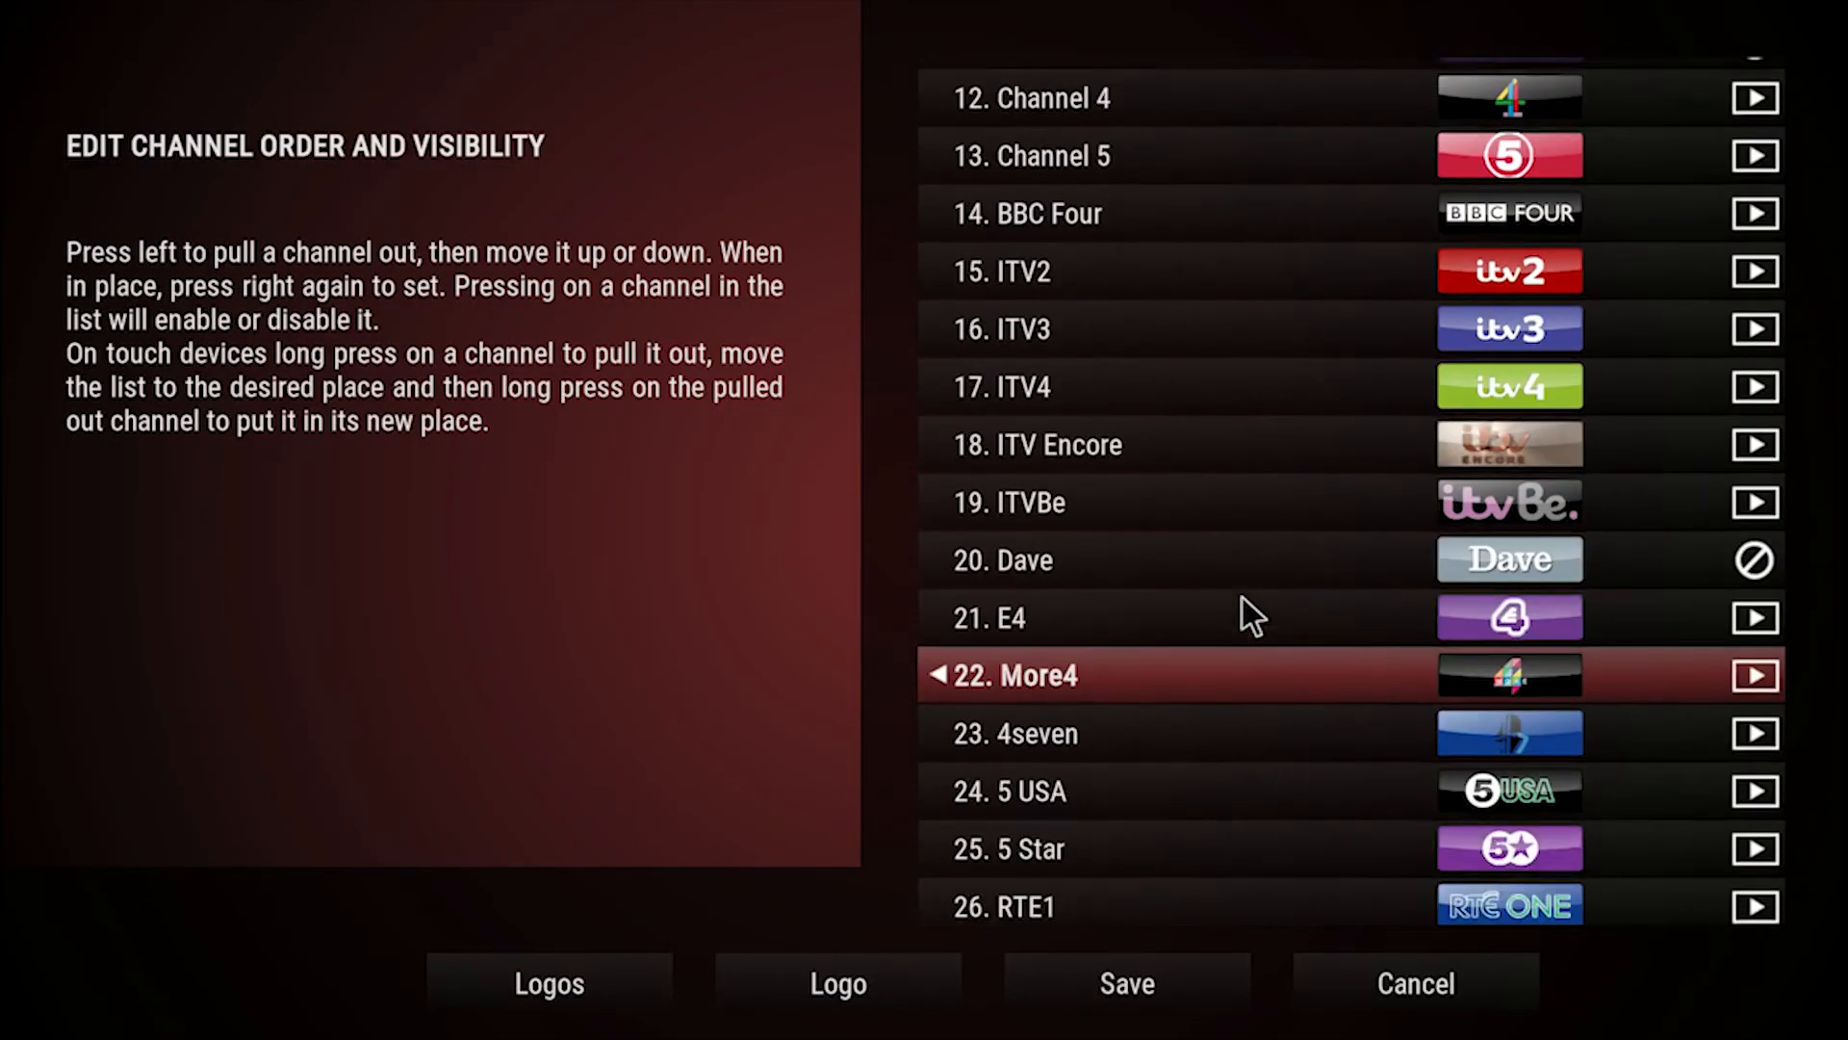
pyautogui.scroll(-9, 1243, 597)
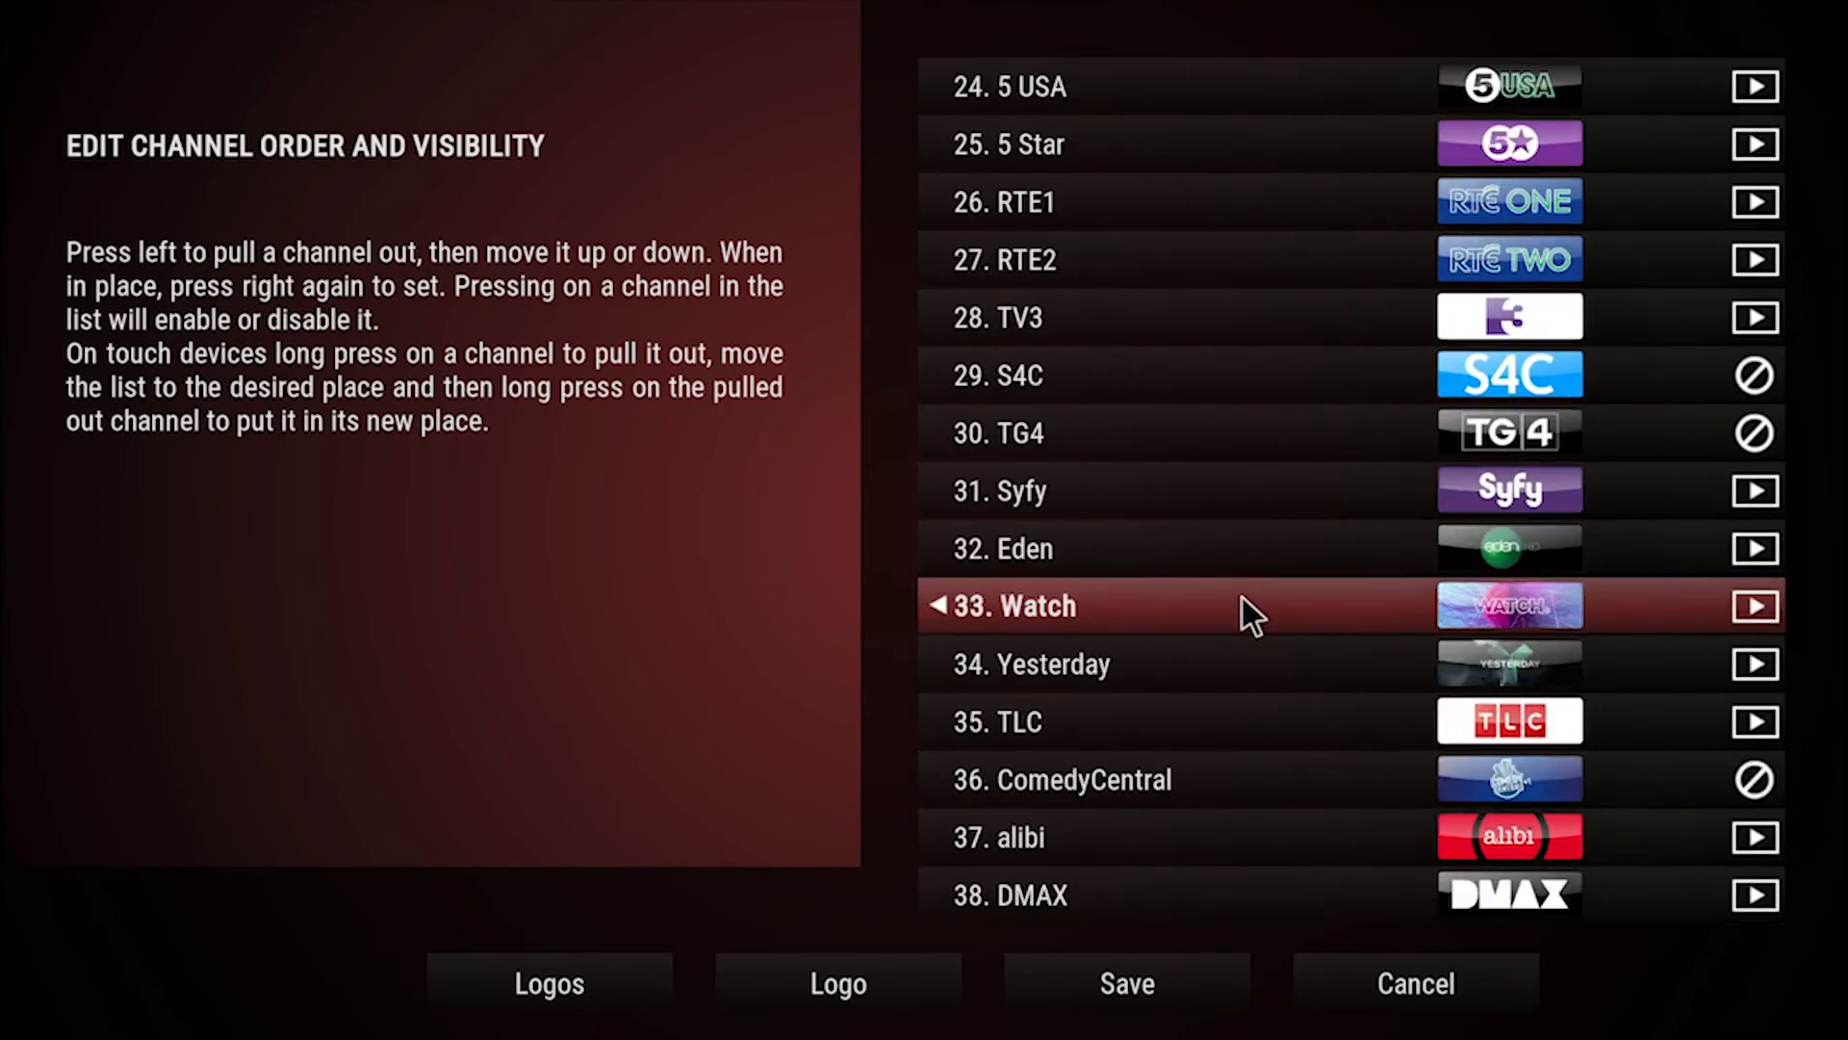
pyautogui.scroll(-2, 1242, 616)
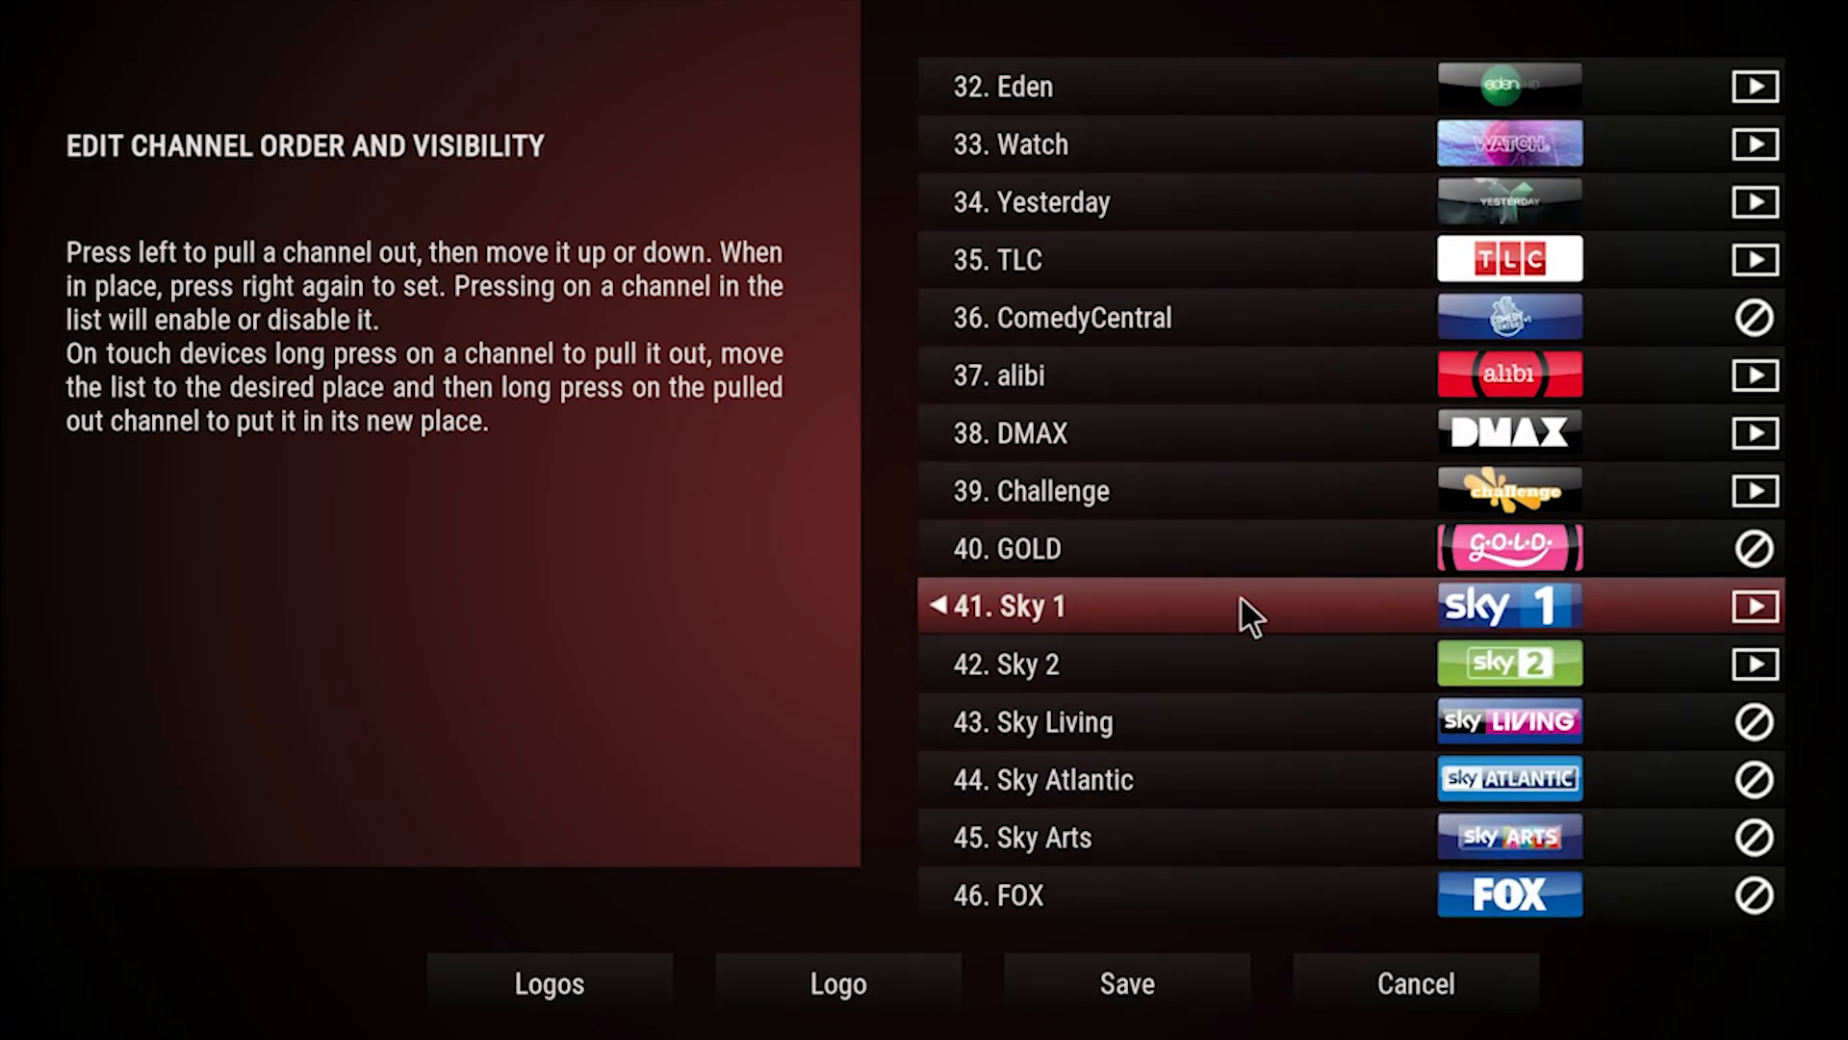
pyautogui.press('Left')
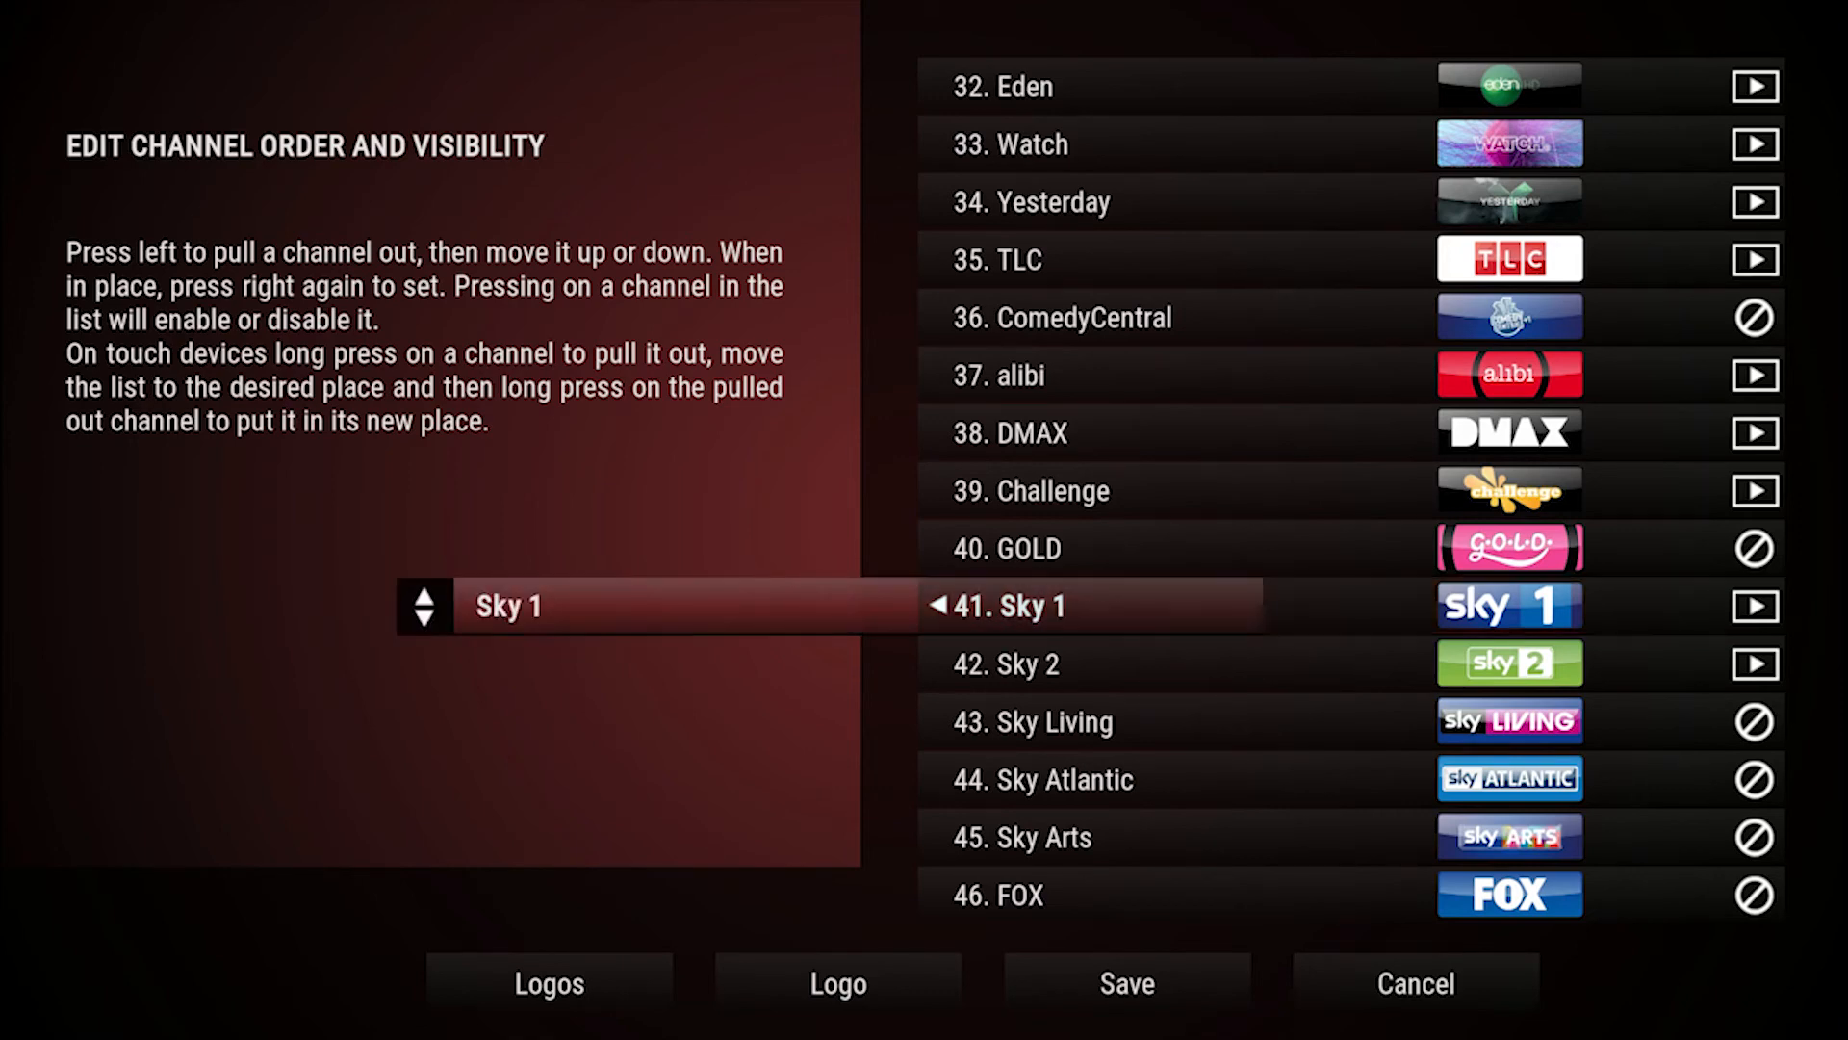
pyautogui.press('Up')
pyautogui.press('Up')
pyautogui.press('Up')
pyautogui.press('Up')
pyautogui.press('Up')
pyautogui.press('Up')
pyautogui.press('Up')
pyautogui.press('Up')
pyautogui.press('Up')
pyautogui.press('Up')
pyautogui.press('Up')
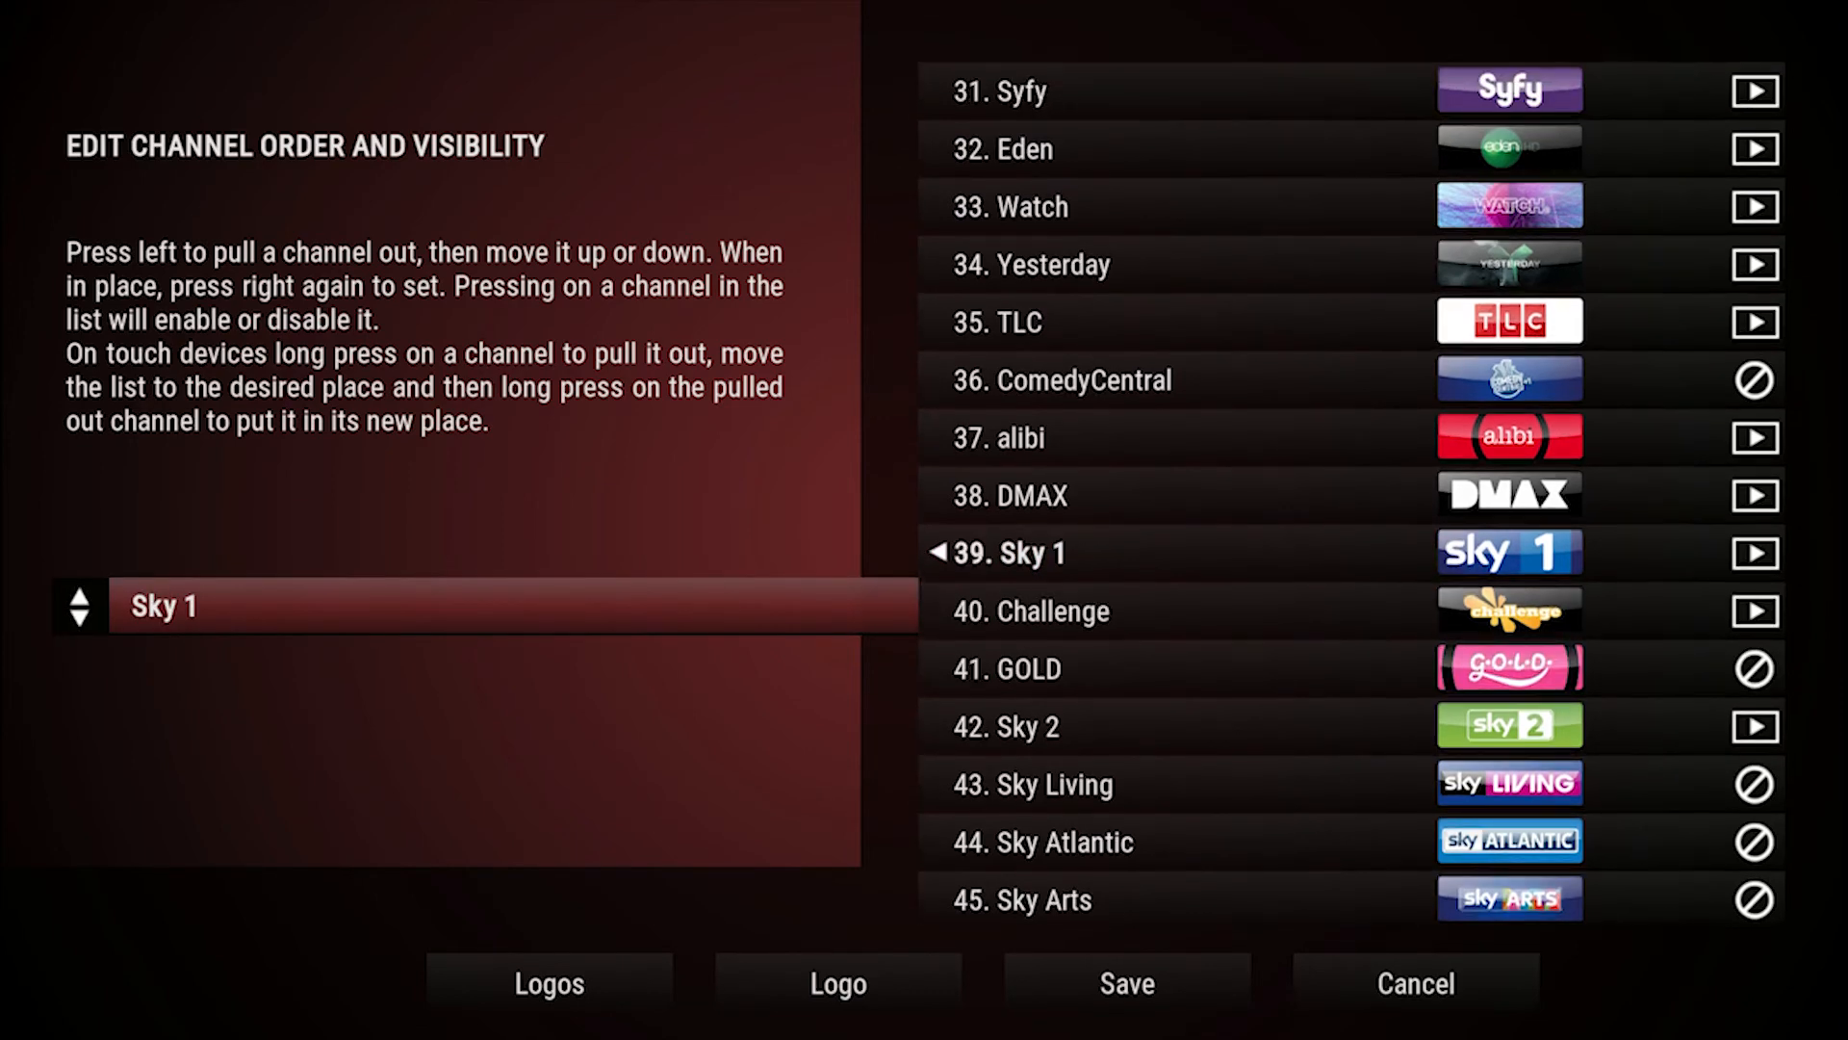
pyautogui.press('Up')
pyautogui.press('Up')
pyautogui.press('Up')
pyautogui.press('Up')
pyautogui.press('Up')
pyautogui.press('Up')
pyautogui.press('Up')
pyautogui.press('Up')
pyautogui.press('Up')
pyautogui.press('Up')
pyautogui.press('Up')
pyautogui.press('Up')
pyautogui.press('Up')
pyautogui.press('Up')
pyautogui.press('Up')
pyautogui.press('Up')
pyautogui.press('Up')
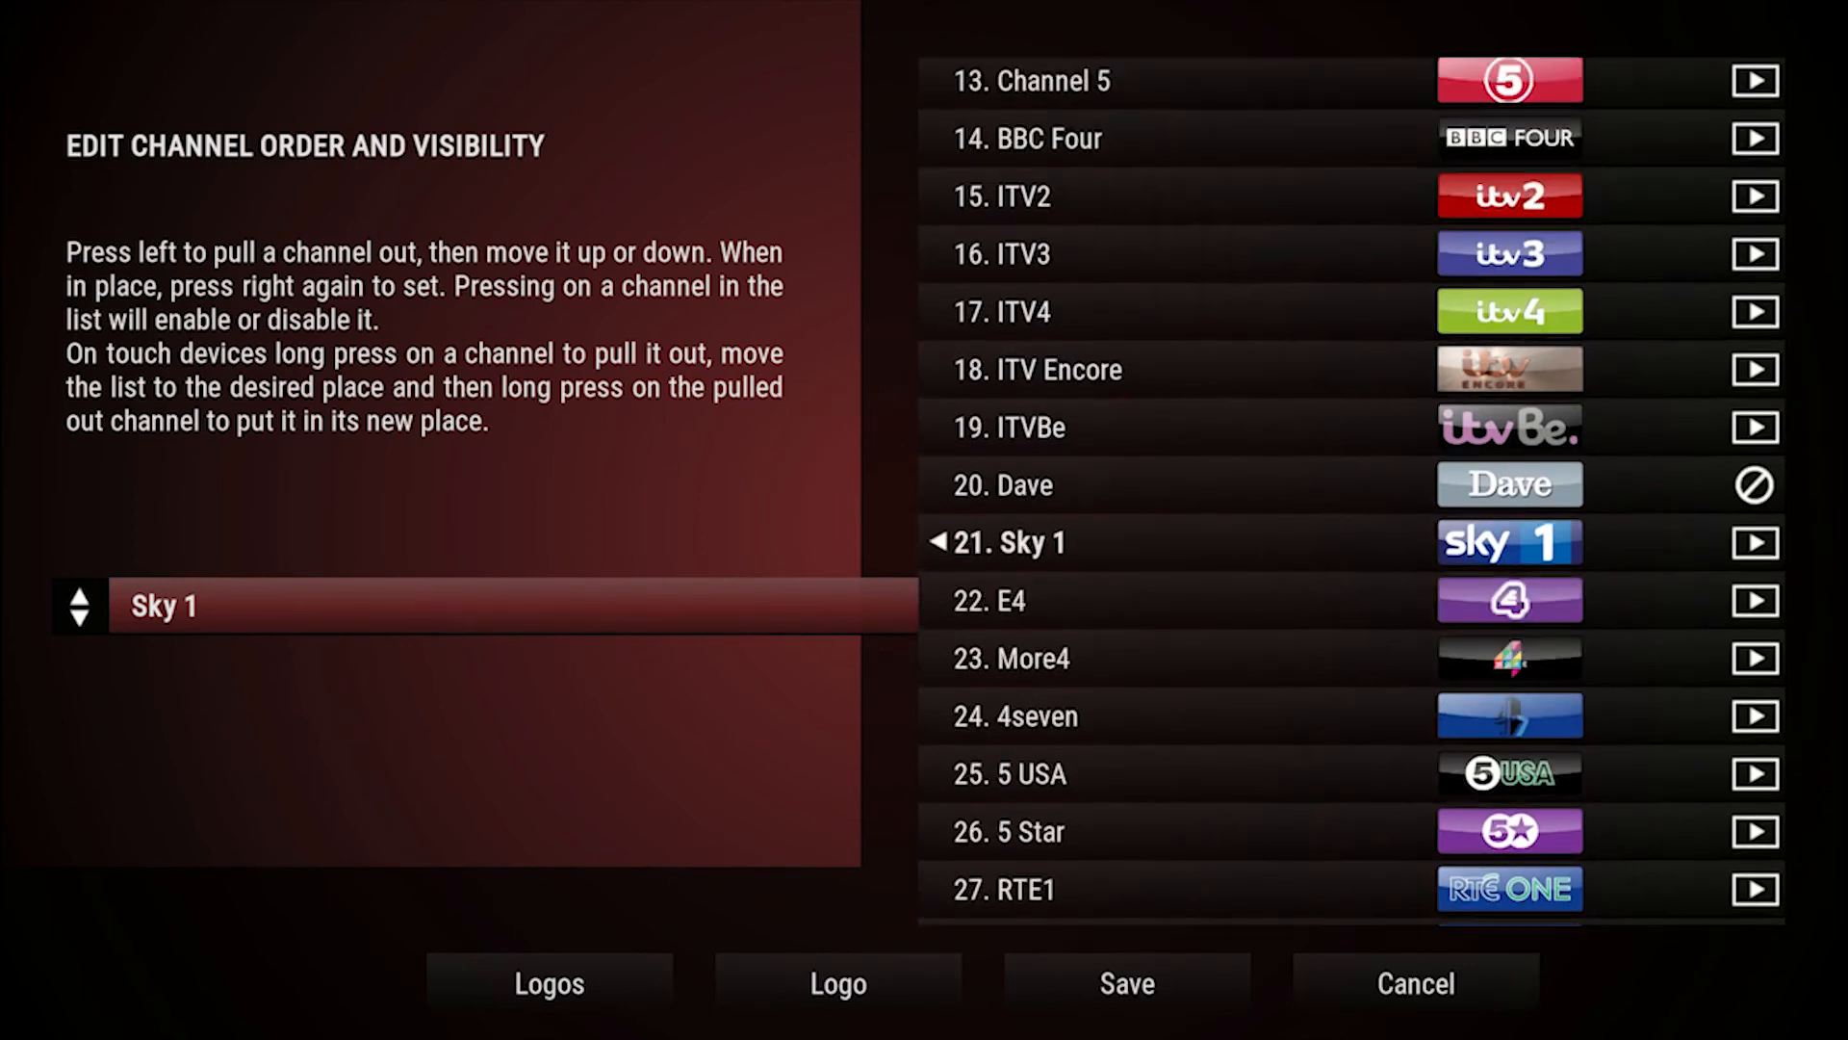
pyautogui.press('Up')
pyautogui.press('Up')
pyautogui.press('Up')
pyautogui.press('Up')
pyautogui.press('Up')
pyautogui.press('Up')
pyautogui.press('Up')
pyautogui.press('Up')
pyautogui.press('Up')
pyautogui.press('Up')
pyautogui.press('Up')
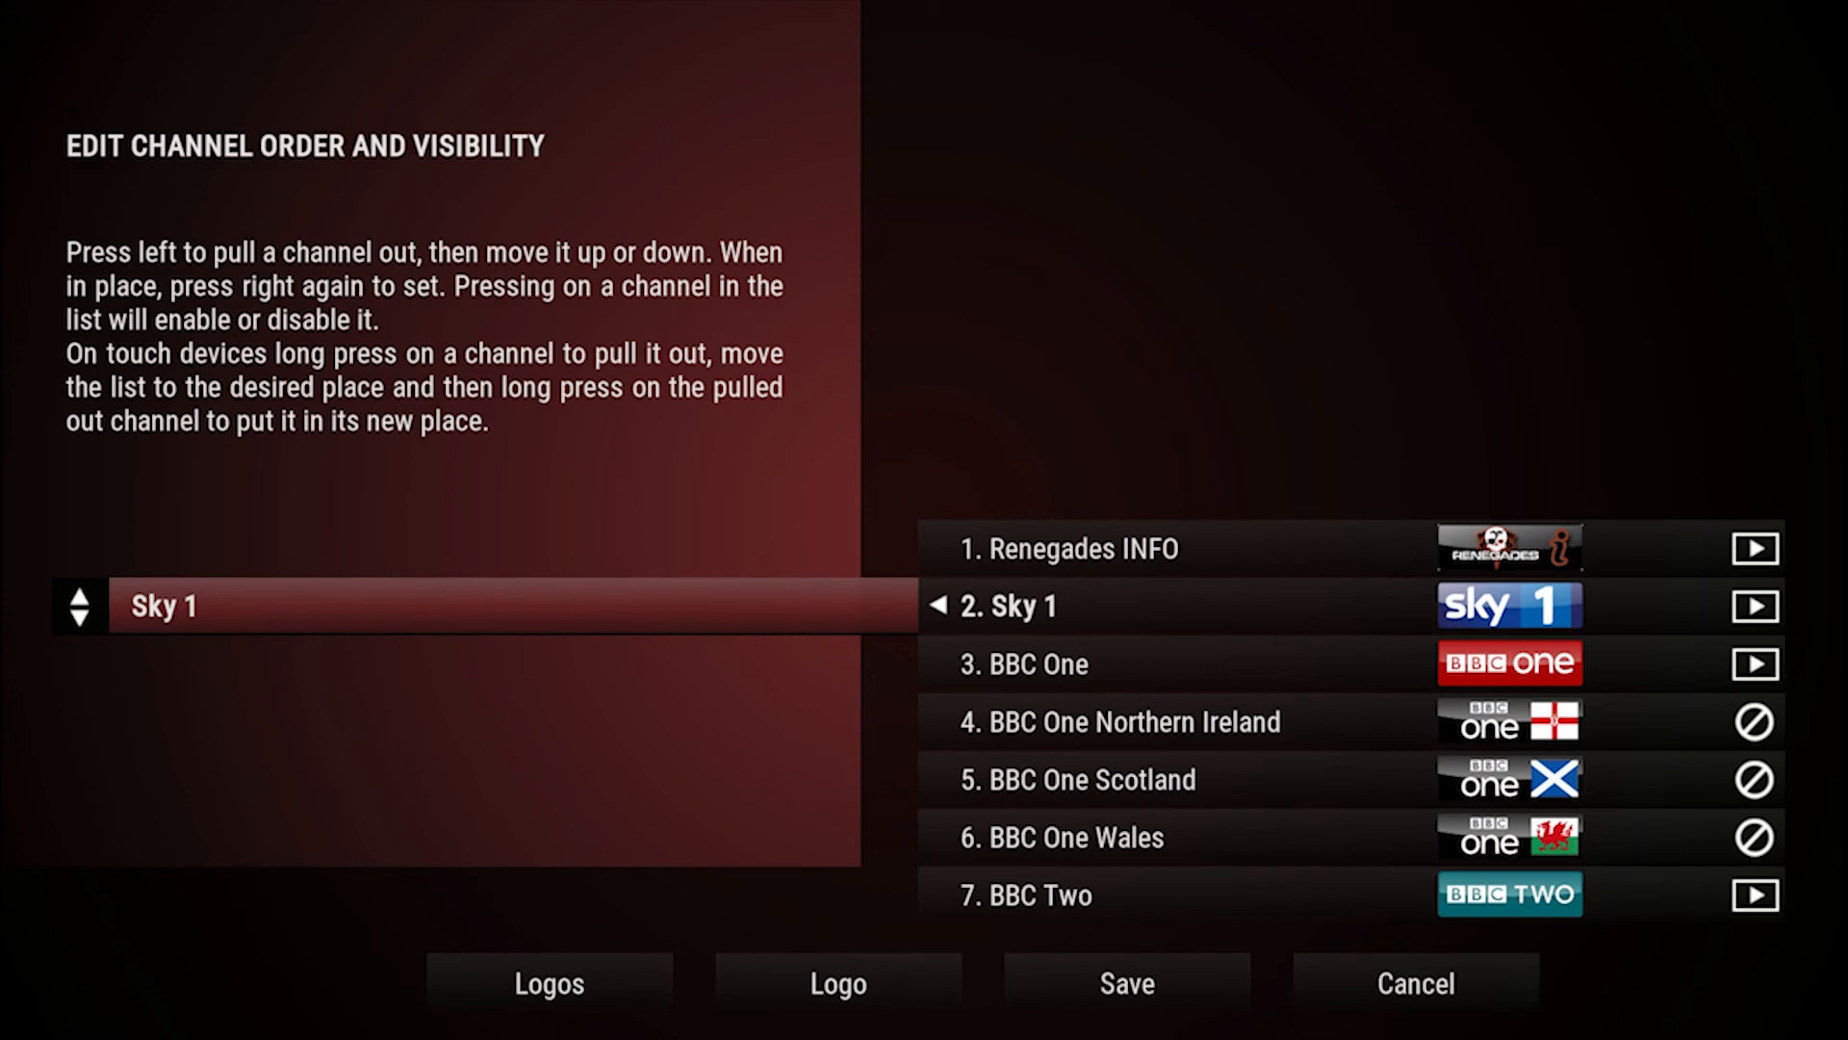
pyautogui.press('Right')
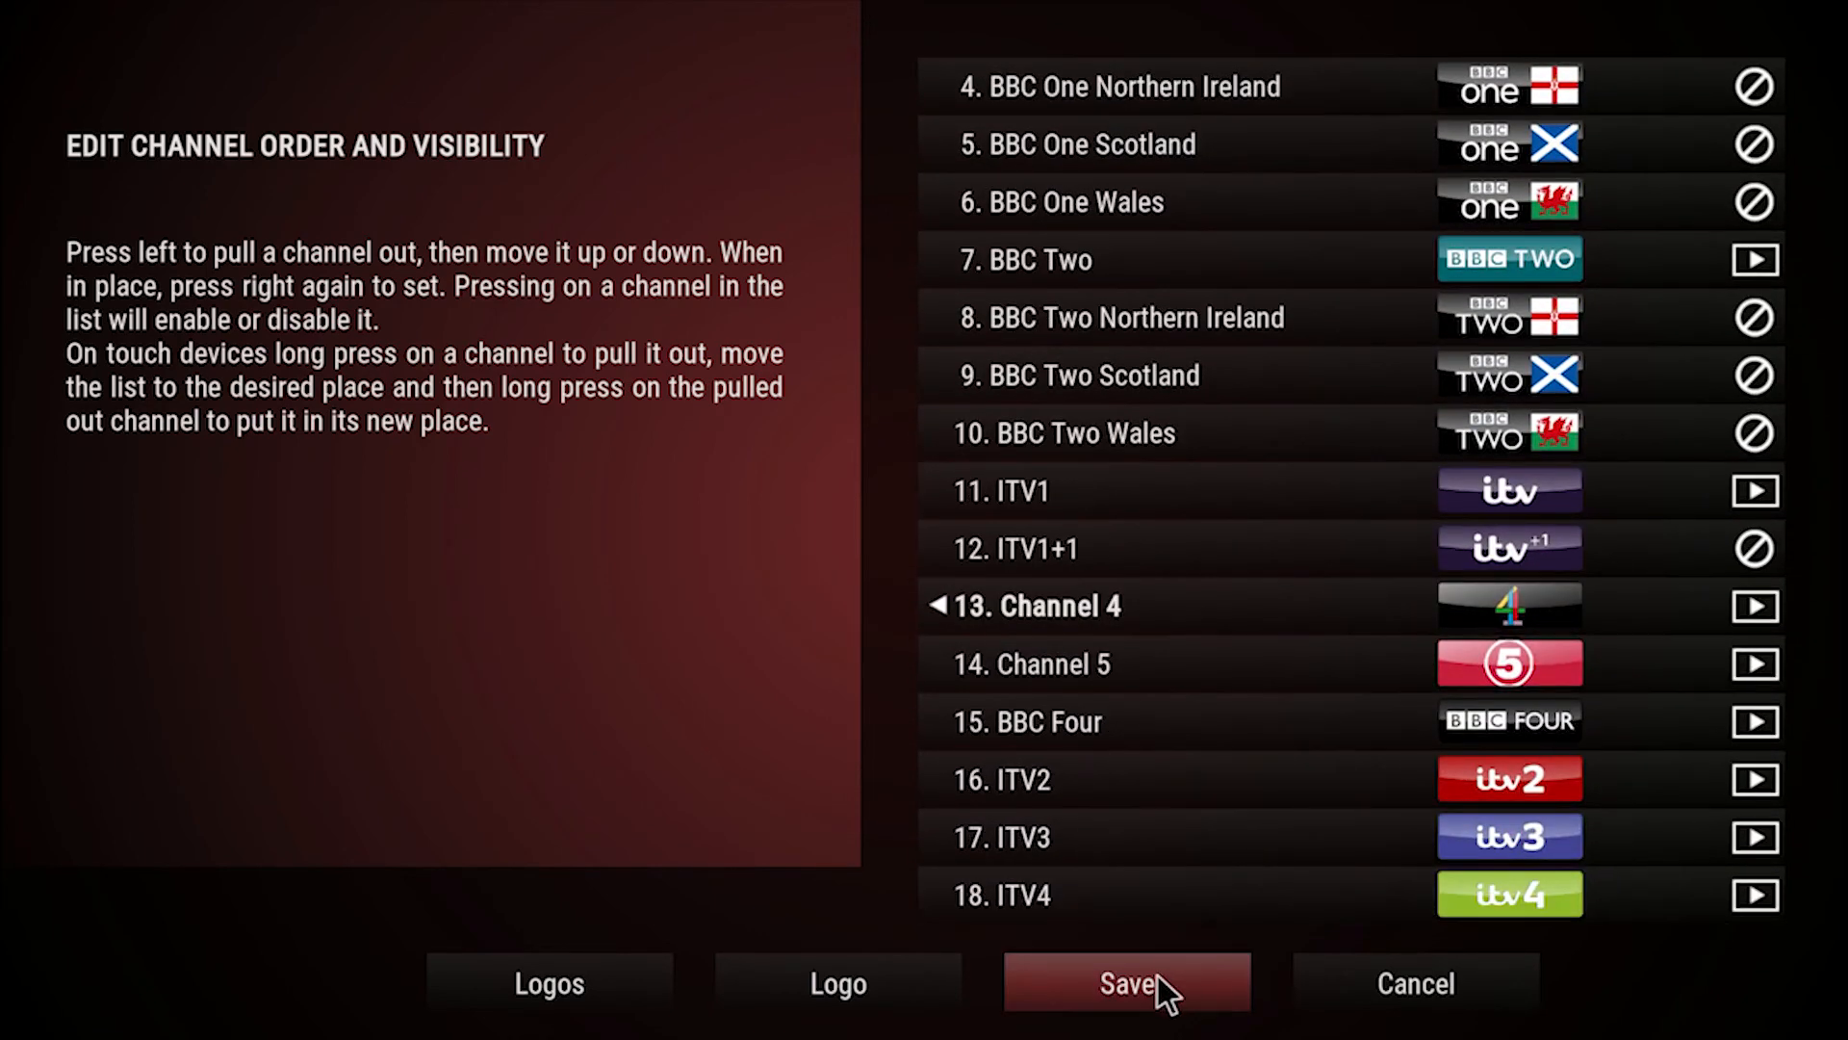
# Save the new channel order and reopen the TV guide from the home screen.
pyautogui.click(1160, 974)
pyautogui.press('Escape')
pyautogui.click(884, 872)
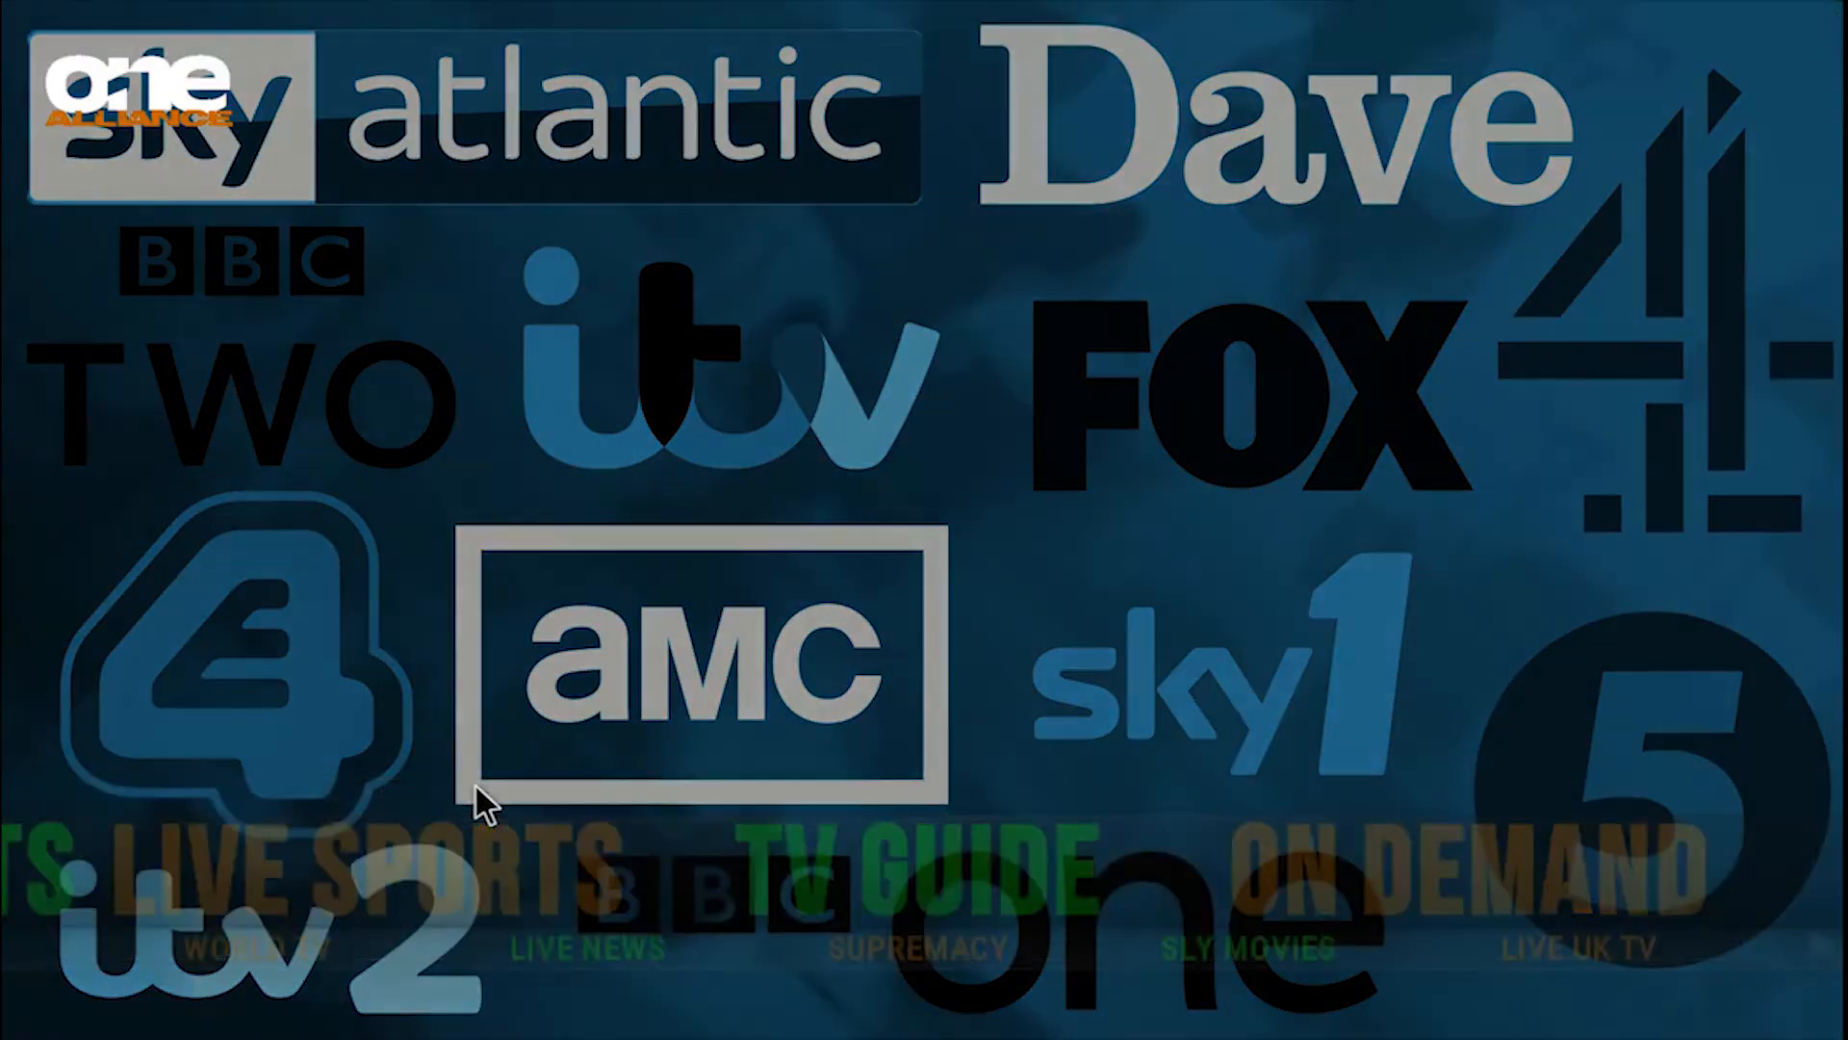